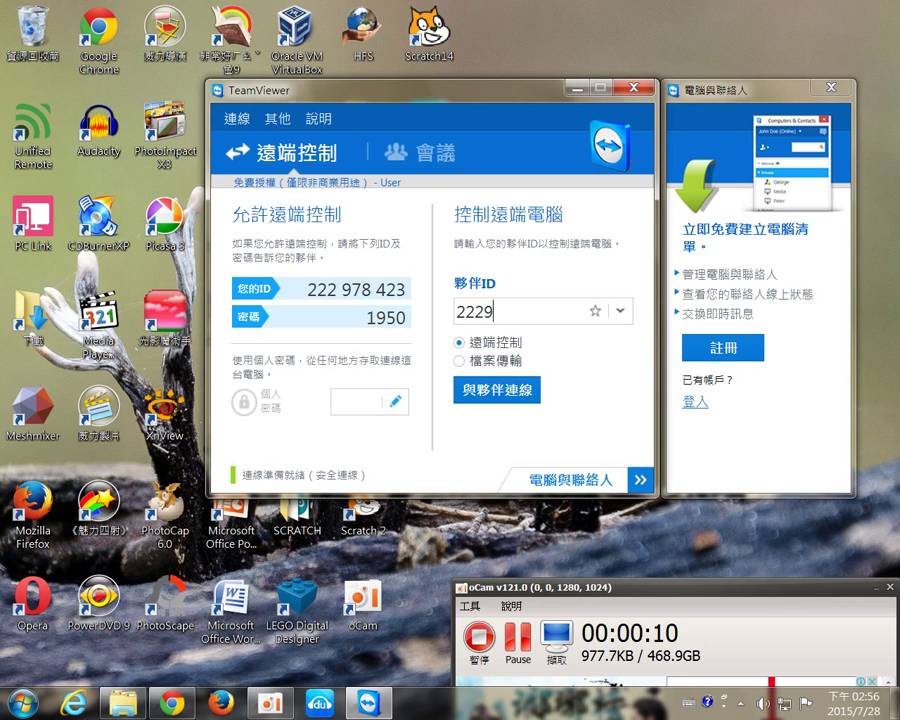
- Try connecting to this computer's own ID, dismiss the own-ID warning, and reselect the Partner ID field
type("423")
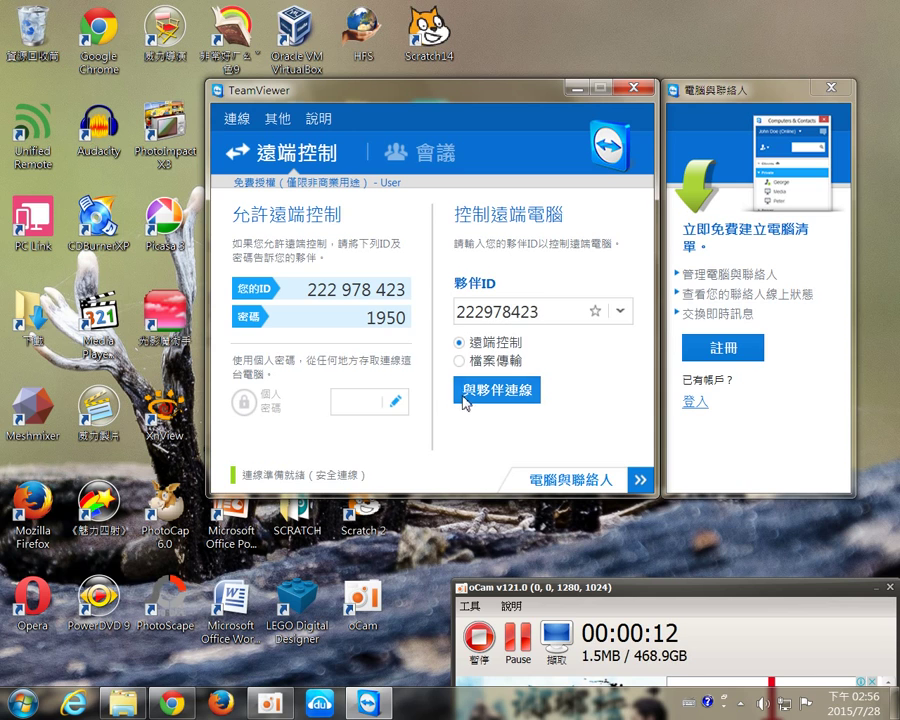
left_click(480, 391)
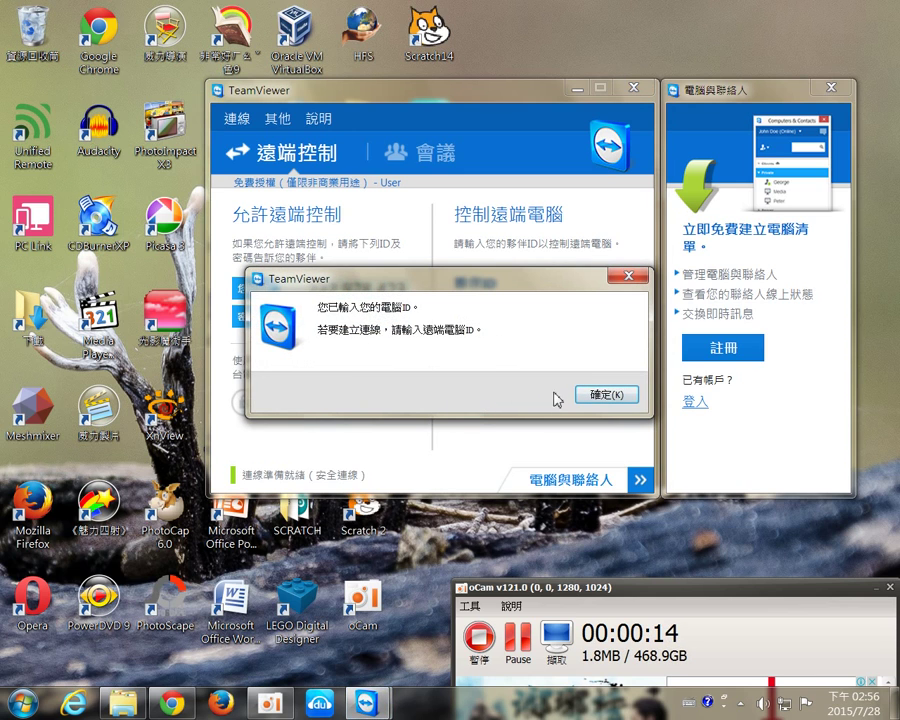
left_click(601, 394)
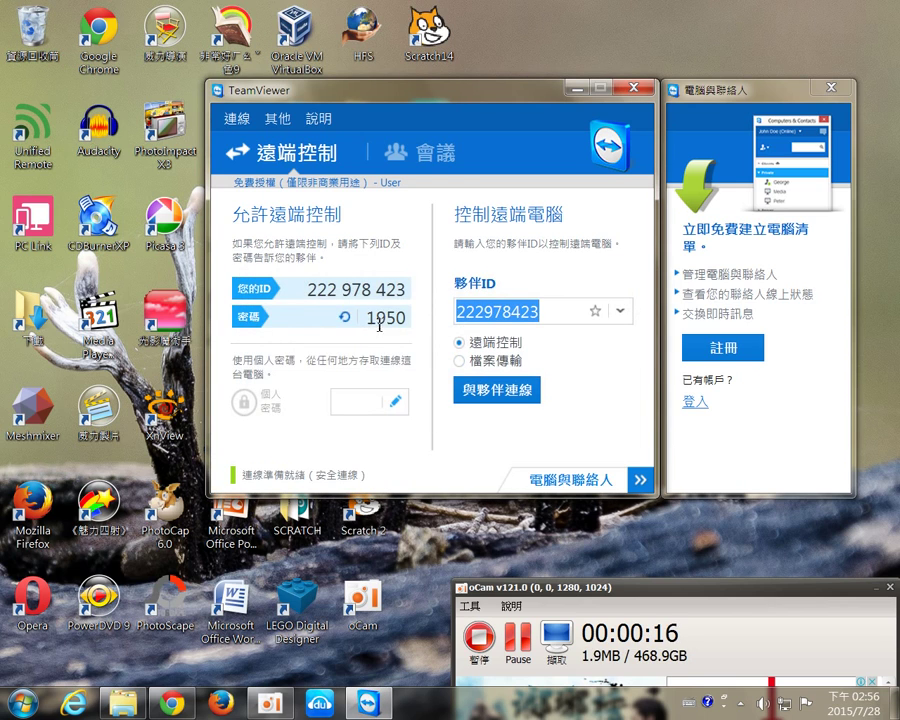
left_click(560, 316)
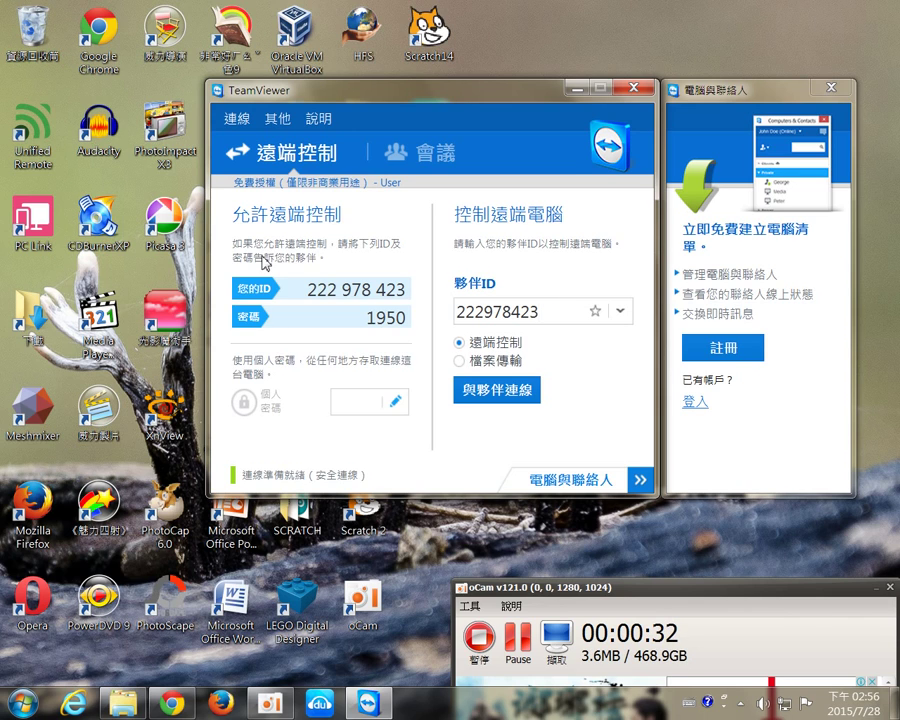
- Correct the Partner ID to the partner computer's ID, connect, and log in with its password
left_click_drag(485, 311, 568, 311)
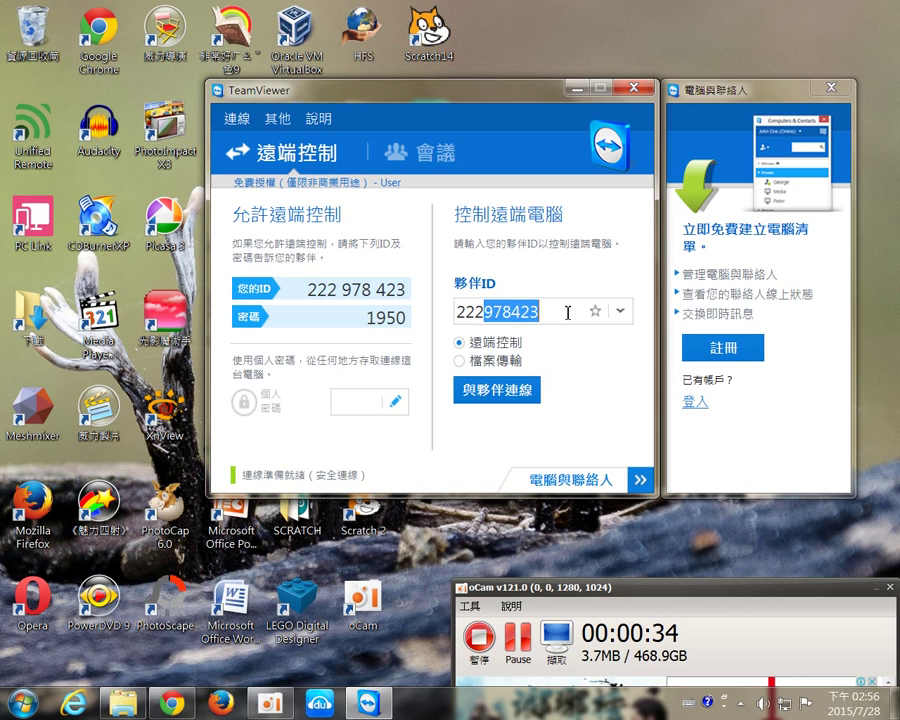
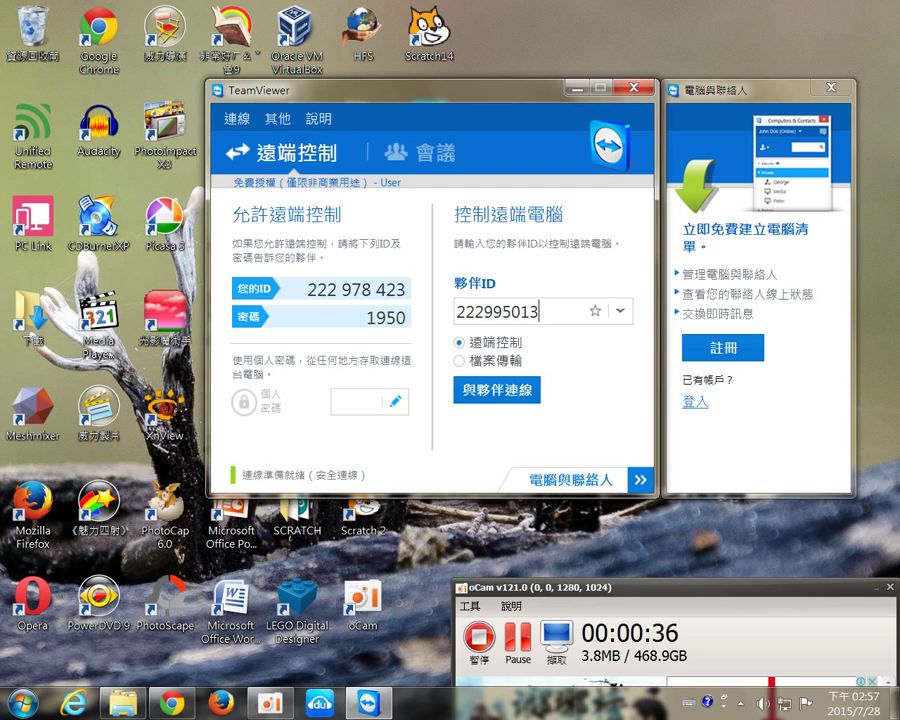
left_click(497, 391)
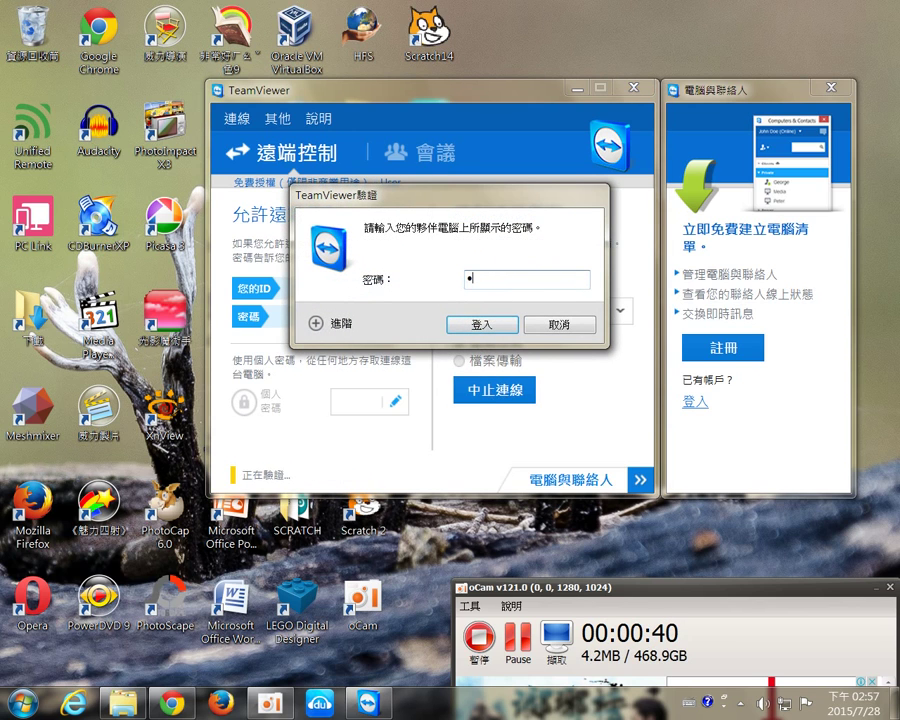
left_click(484, 324)
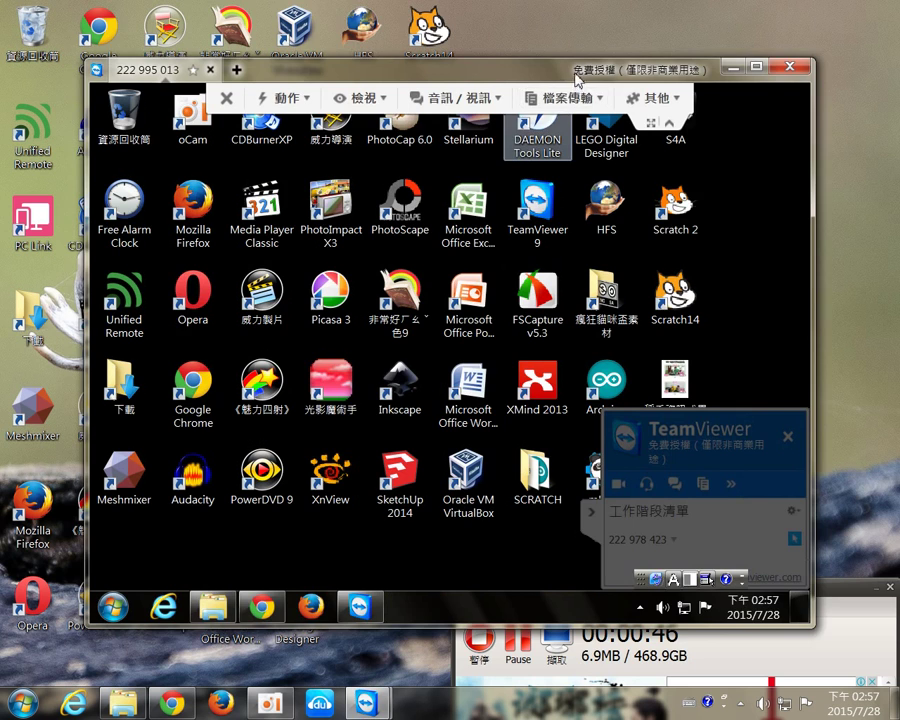
- Move the remote session window up and collapse its toolbar and side panel
left_click_drag(576, 74, 571, 40)
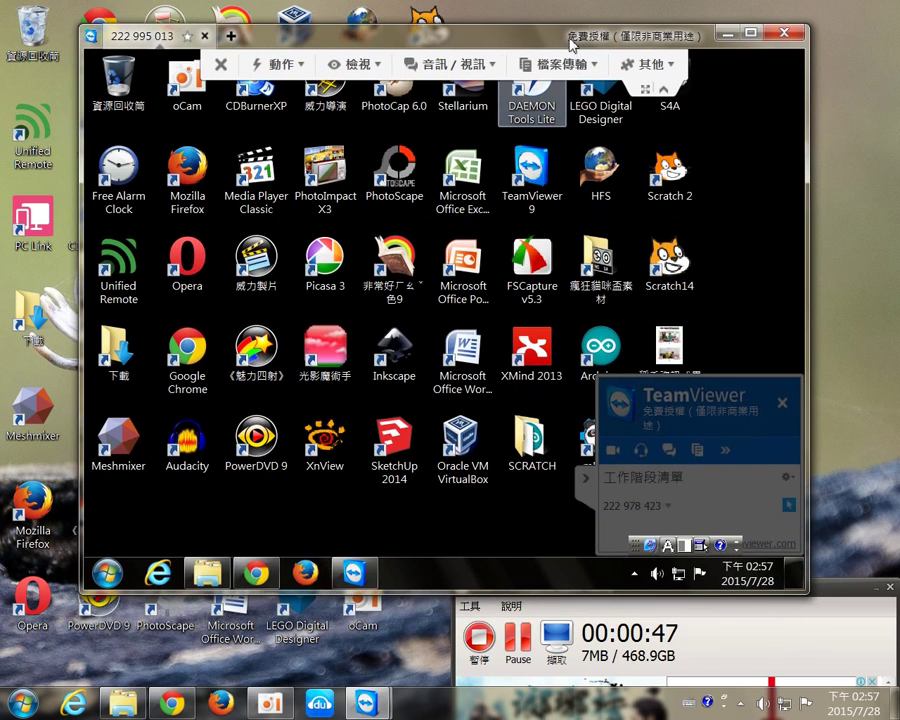
left_click(665, 89)
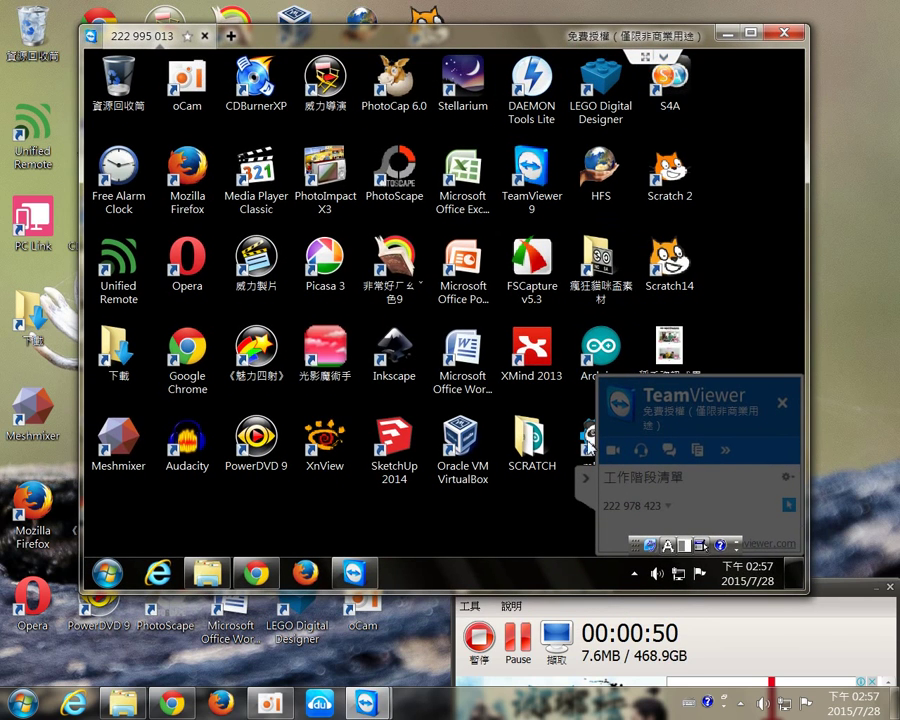
left_click(590, 478)
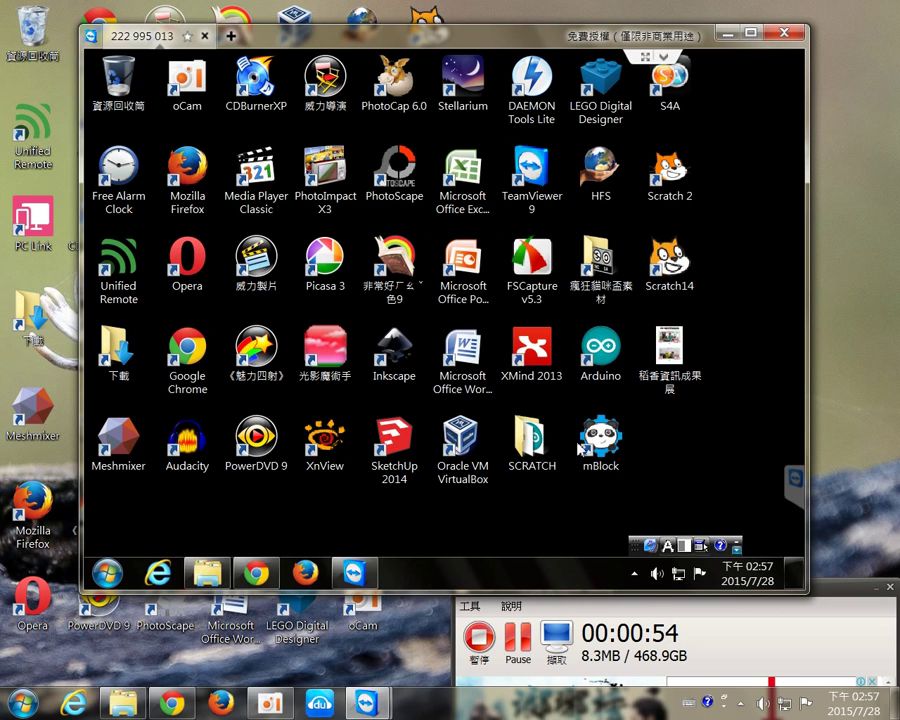
- Open remote Scratch, add turn 15 degrees and move 10 steps blocks, discard, then open and close Word
double_click(666, 272)
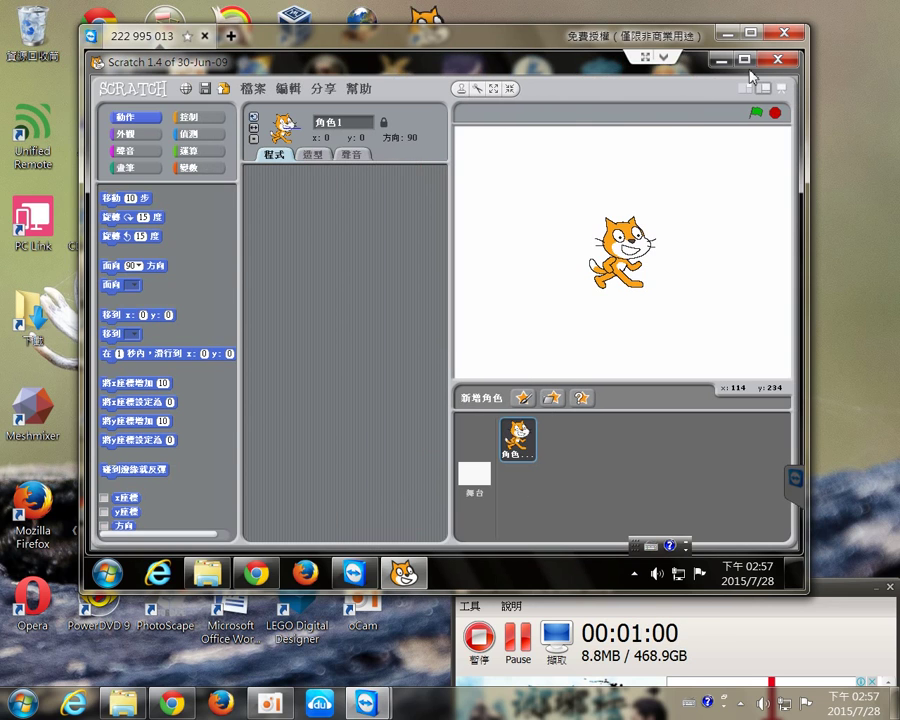
left_click_drag(133, 224, 303, 228)
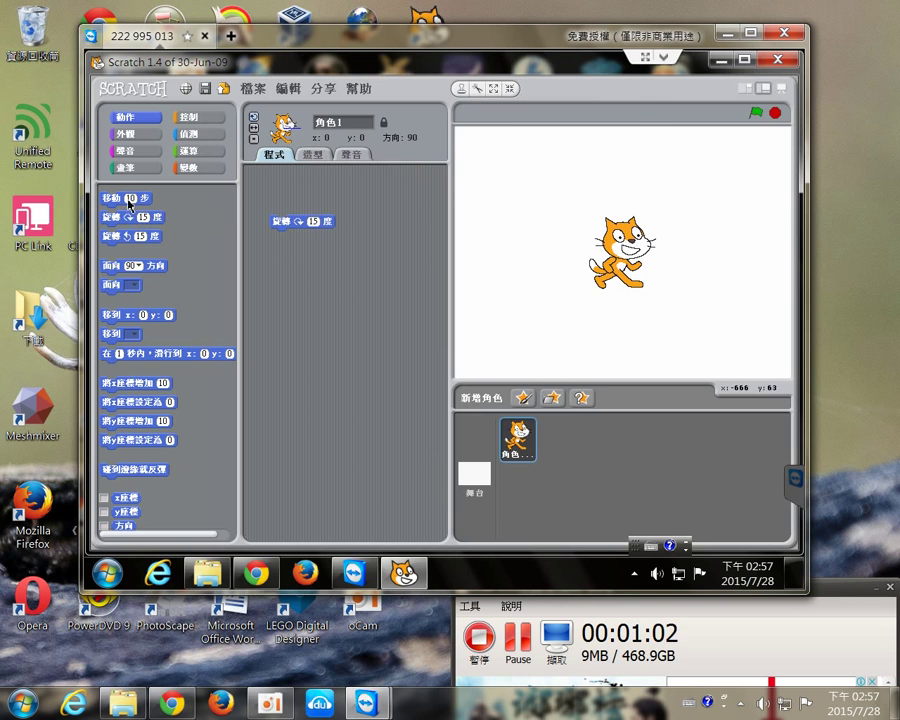
left_click_drag(139, 198, 338, 260)
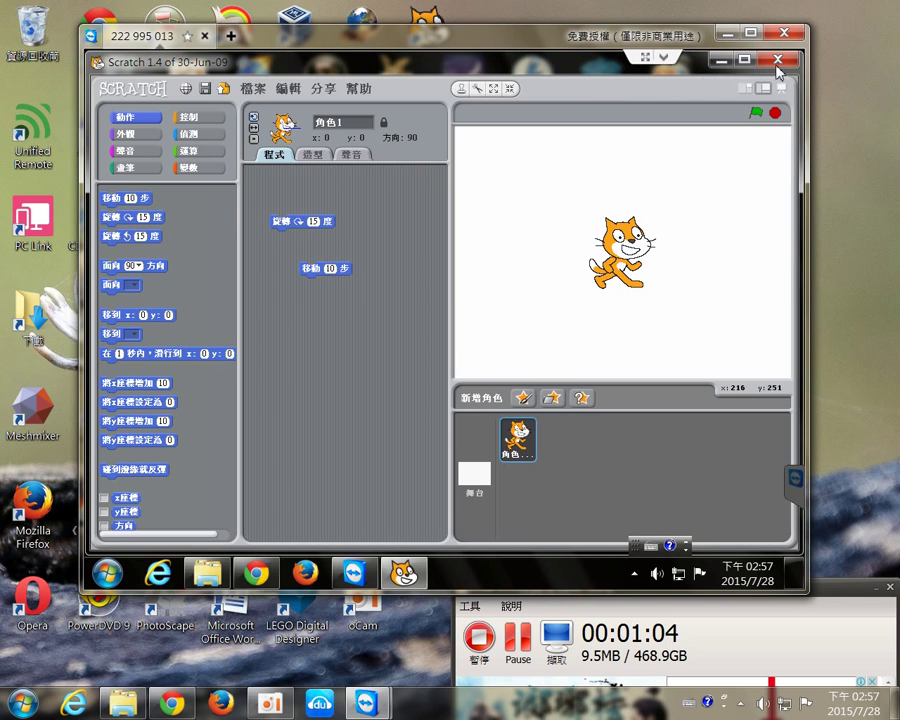
left_click(777, 62)
left_click(452, 330)
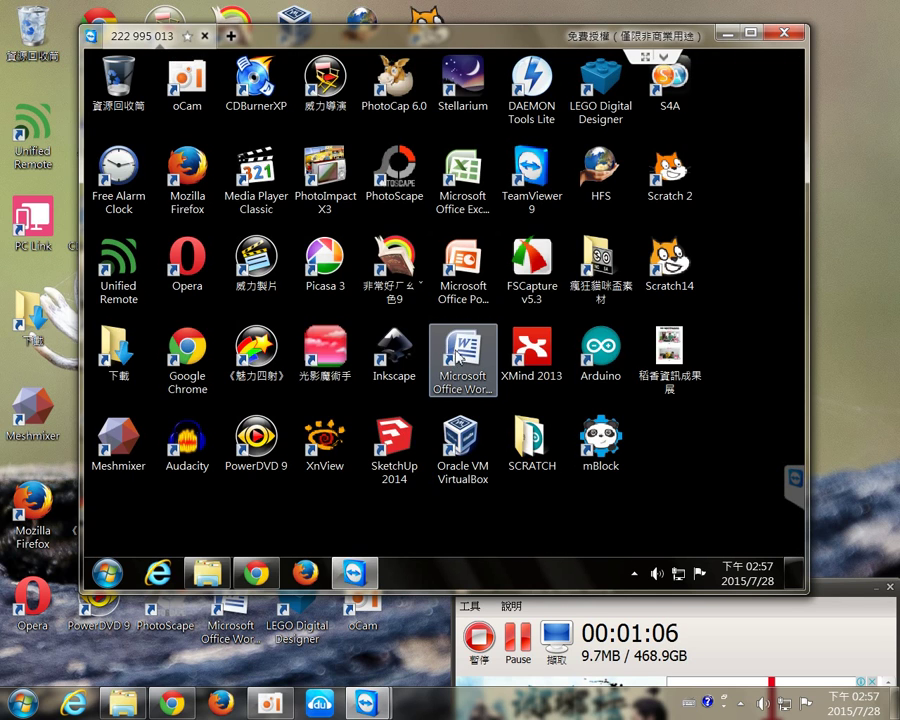
double_click(458, 357)
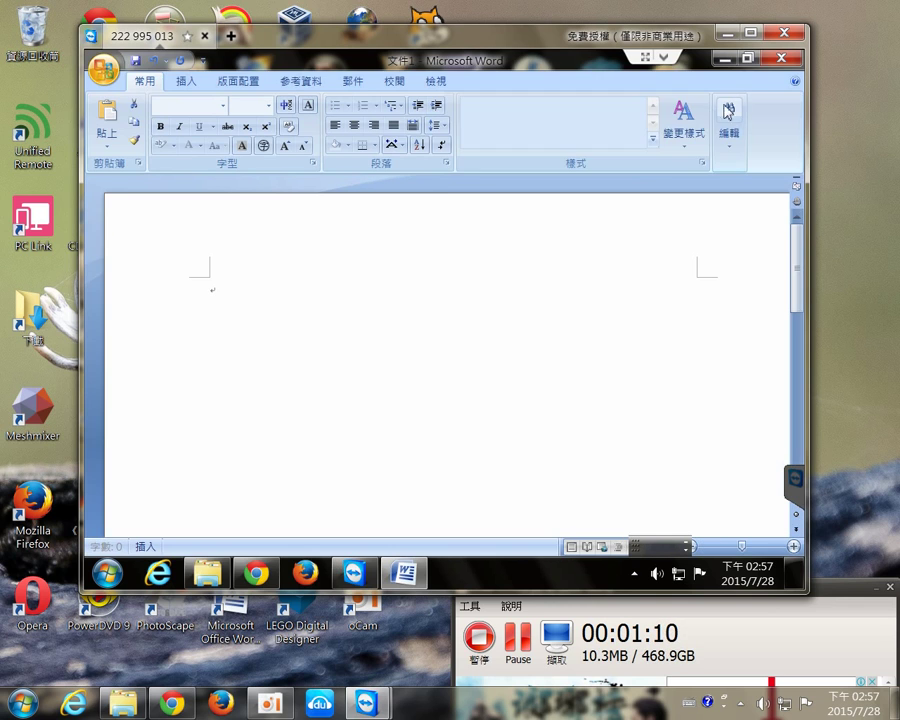
left_click(783, 59)
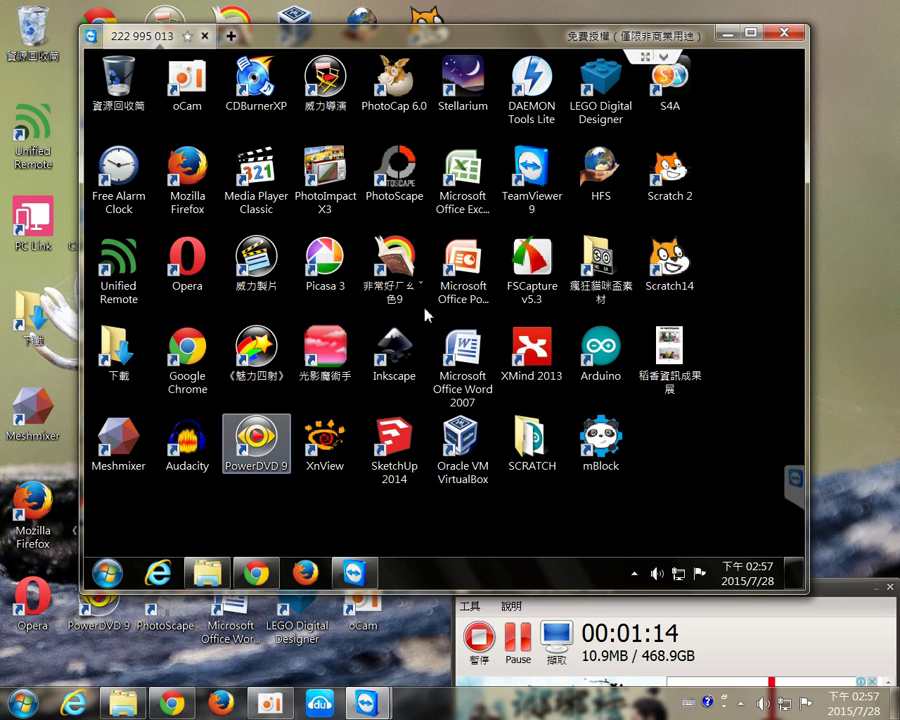
- Browse the session toolbar's 動作, 檢視 and 音訊/視訊 menus, then the 檔案傳輸 dropdown
mouse_move(662, 62)
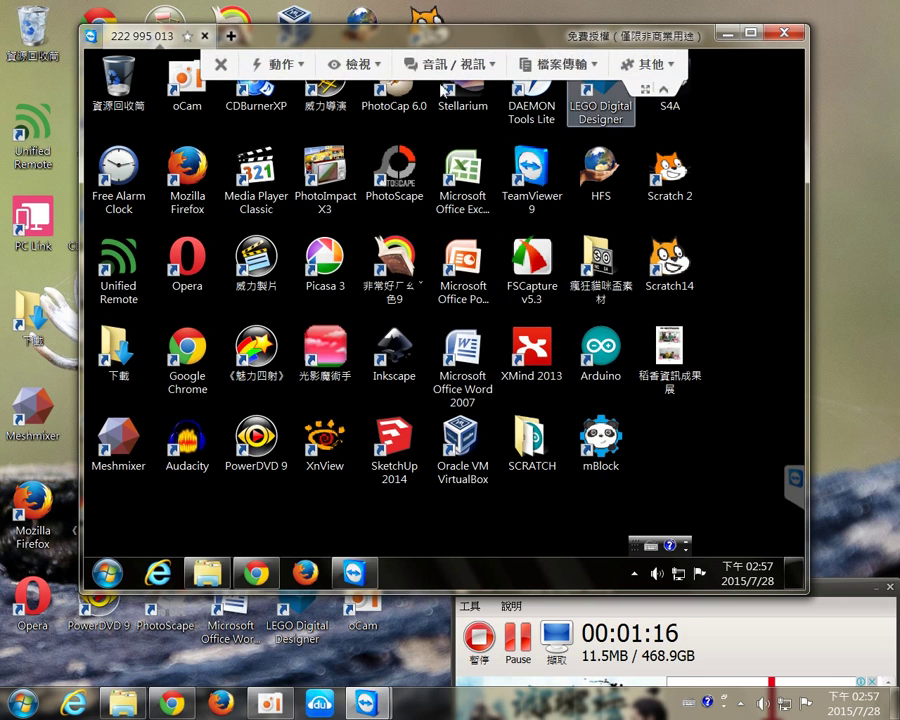
left_click(303, 66)
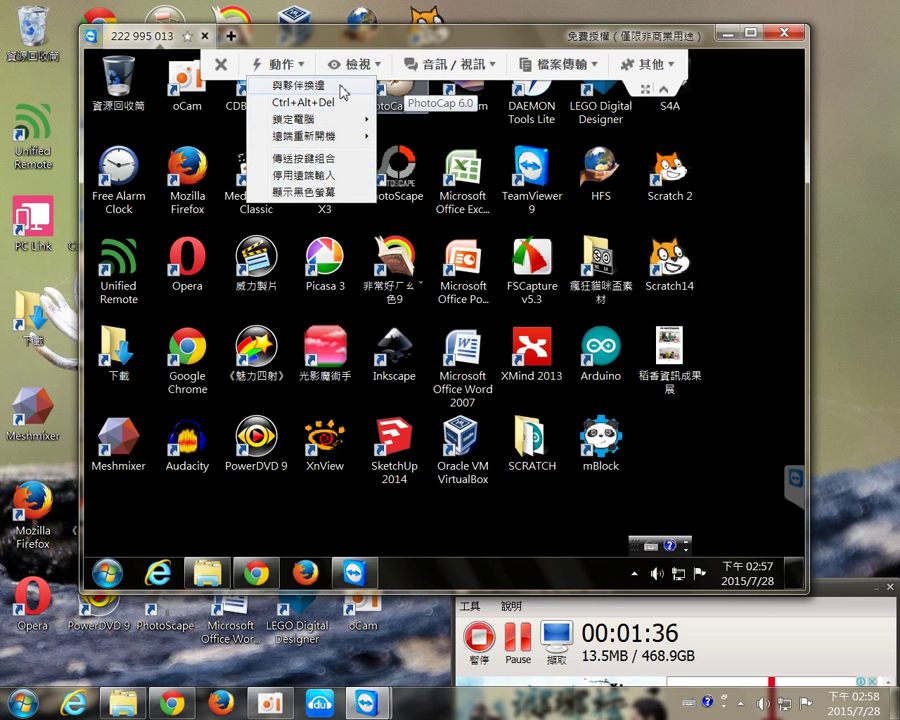
left_click(378, 69)
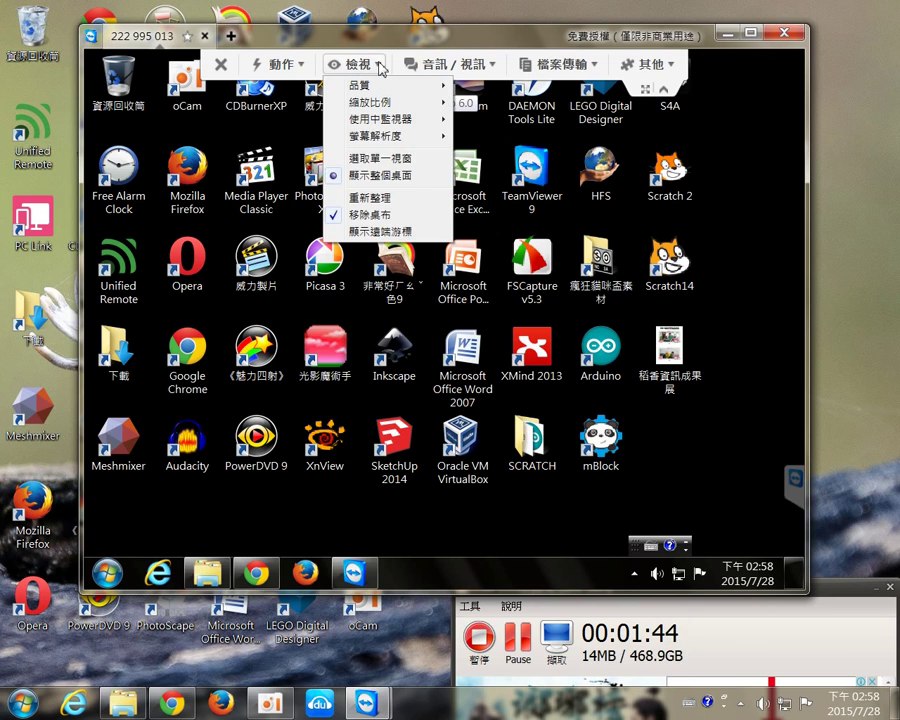
mouse_move(410, 94)
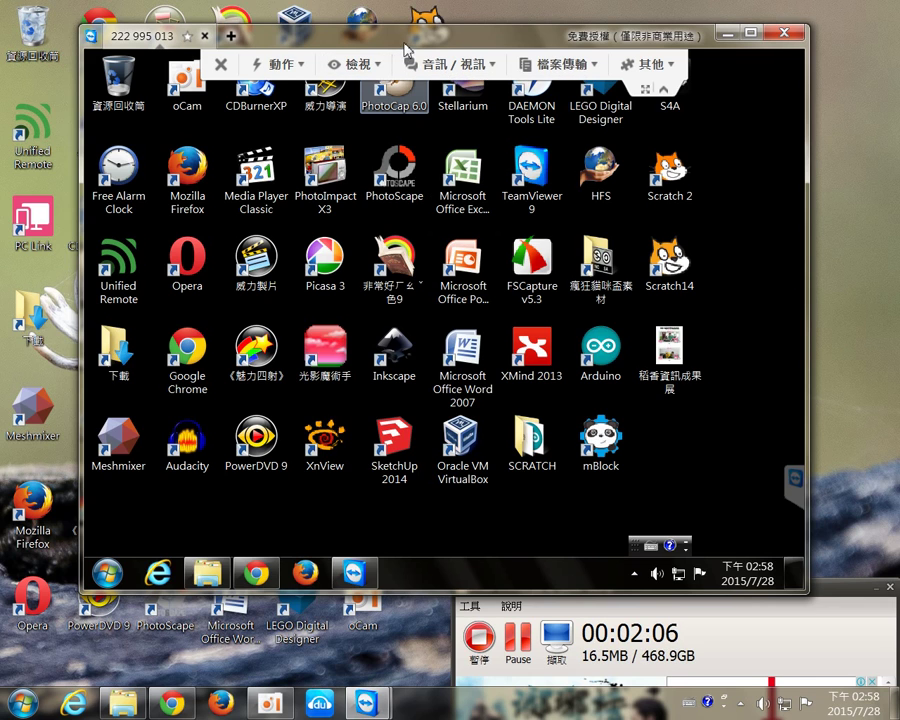
left_click(491, 65)
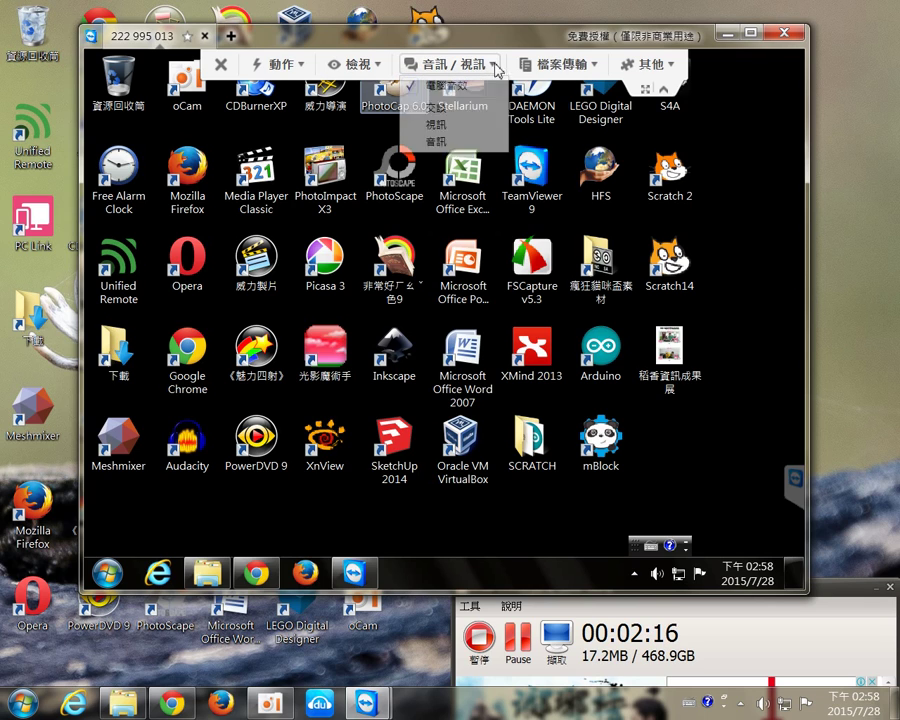
mouse_move(524, 47)
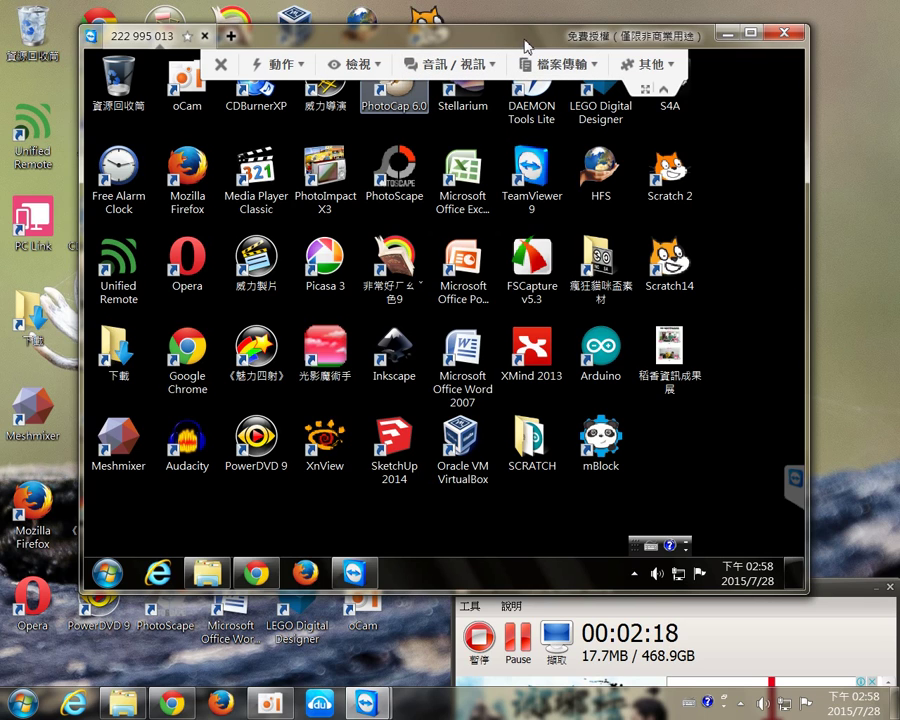
left_click(590, 66)
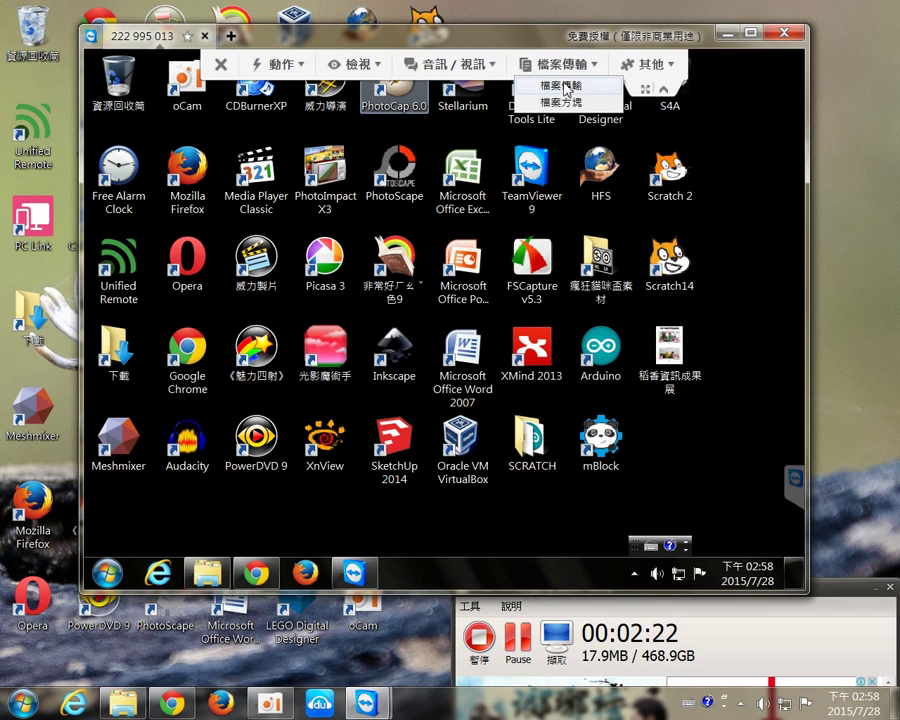
- Send _01 Piano stairs from local D:\影片 to the remote 桌面 folder via File Transfer
left_click(566, 88)
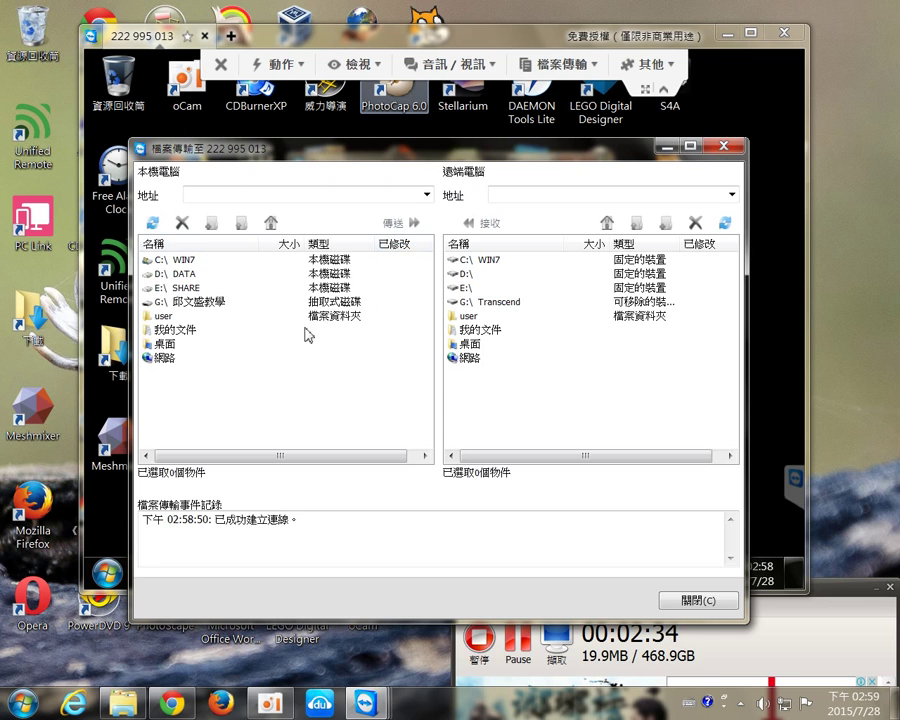
double_click(170, 273)
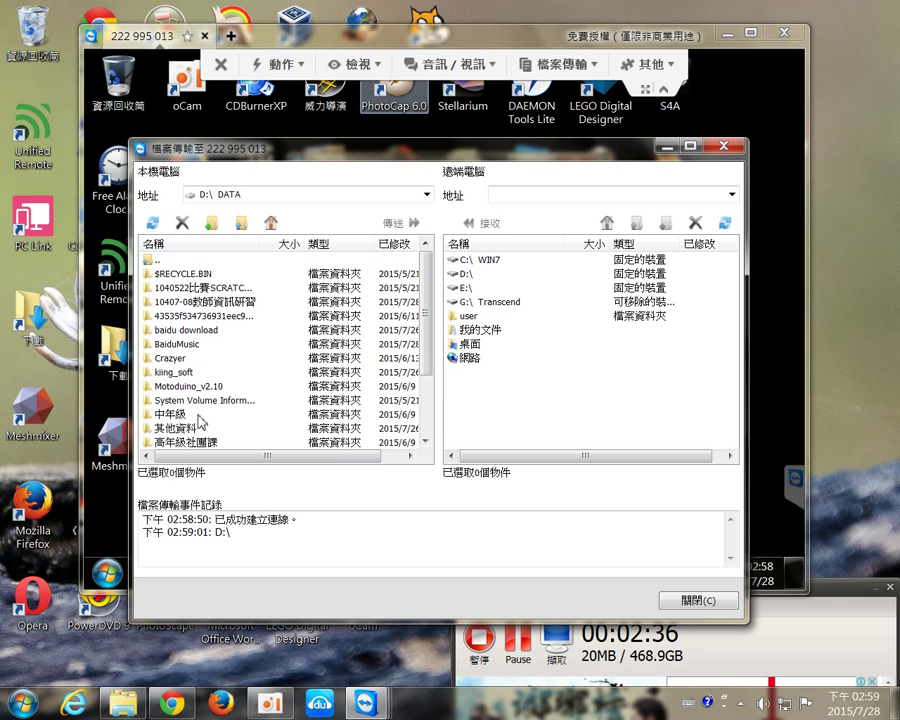
left_click_drag(424, 358, 424, 428)
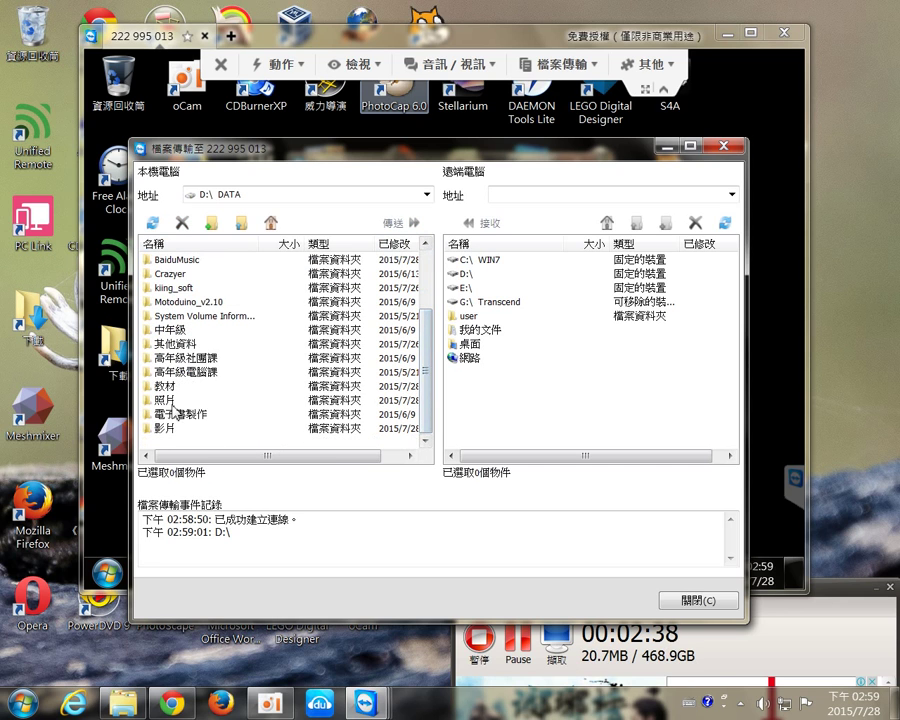
double_click(170, 429)
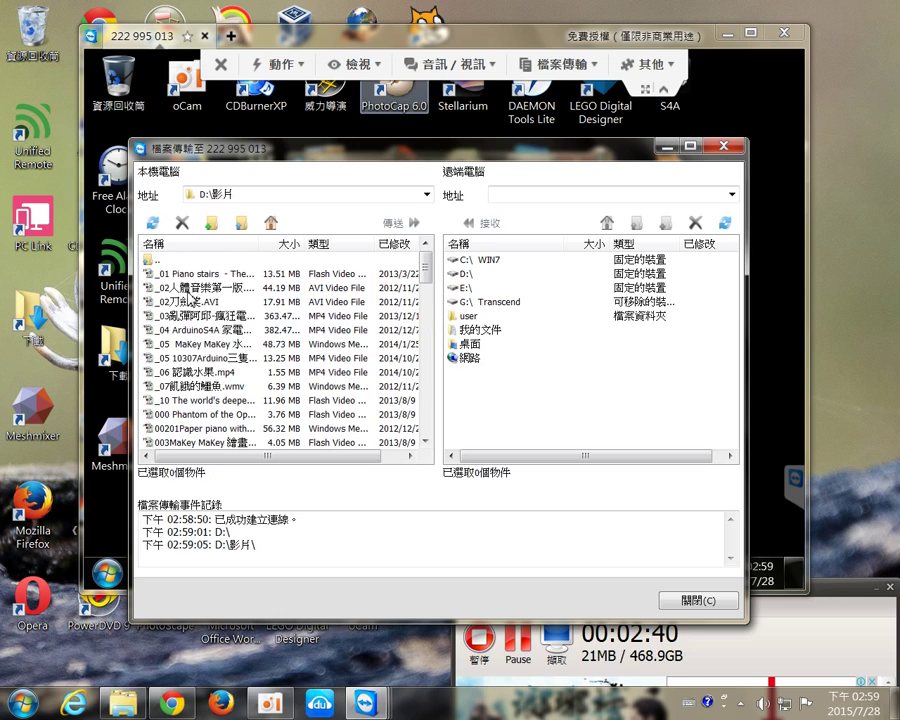
left_click(195, 275)
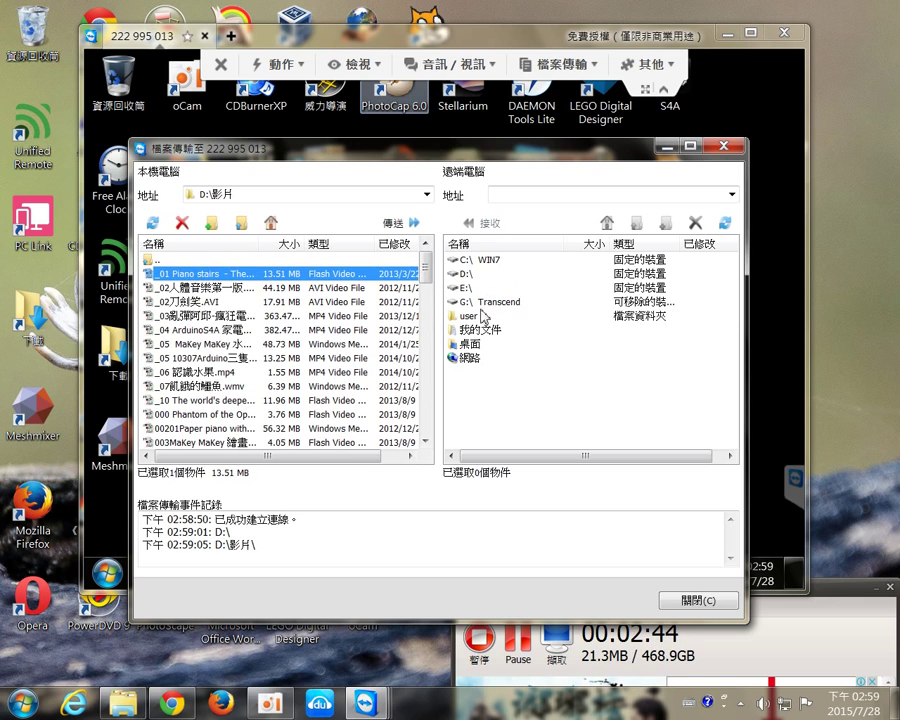
double_click(470, 344)
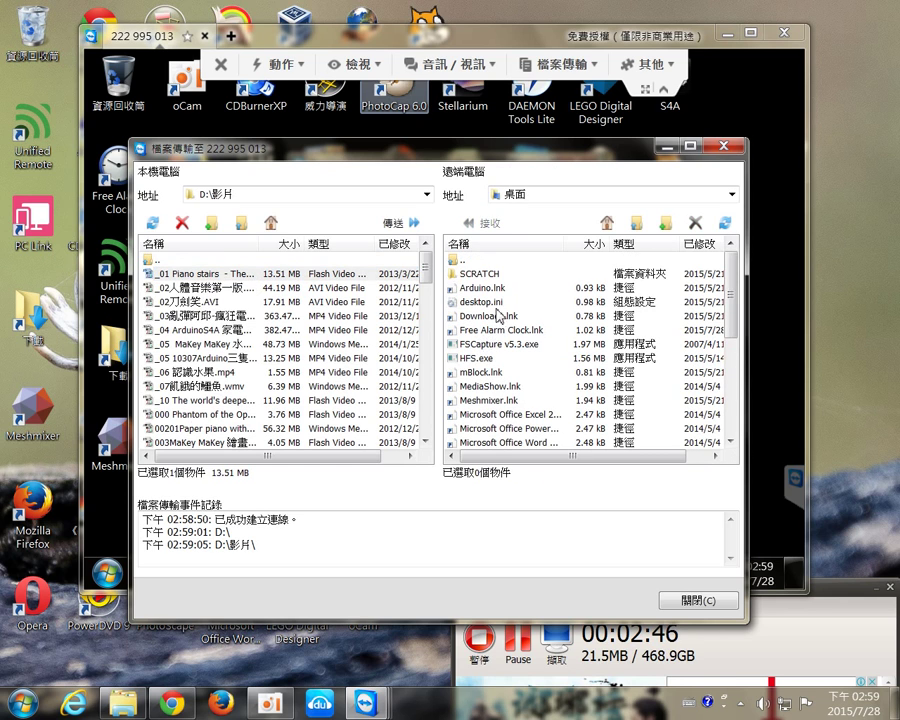
left_click(208, 273)
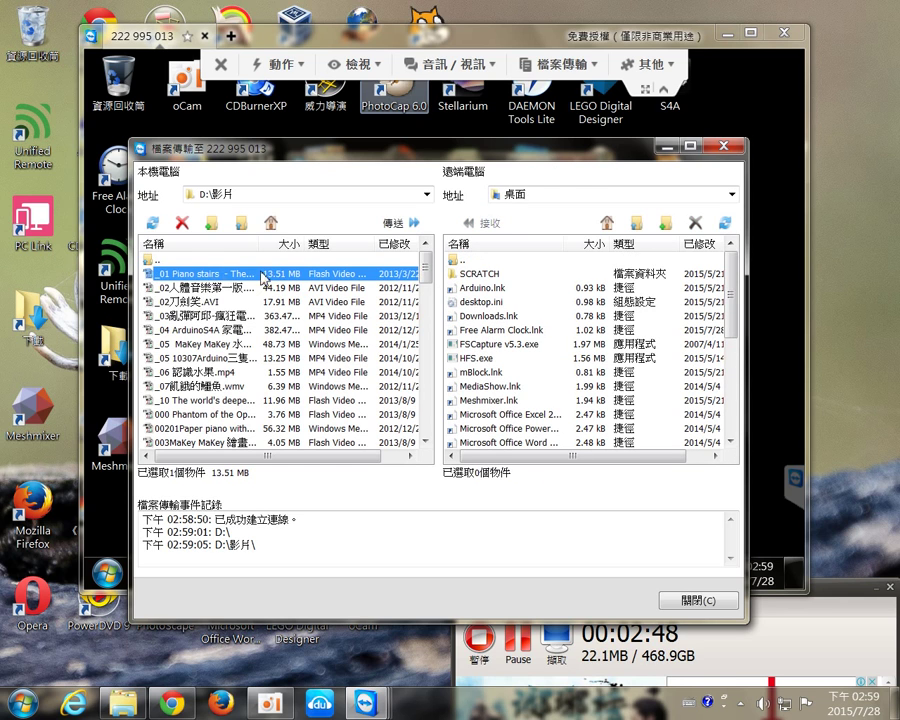
left_click(403, 224)
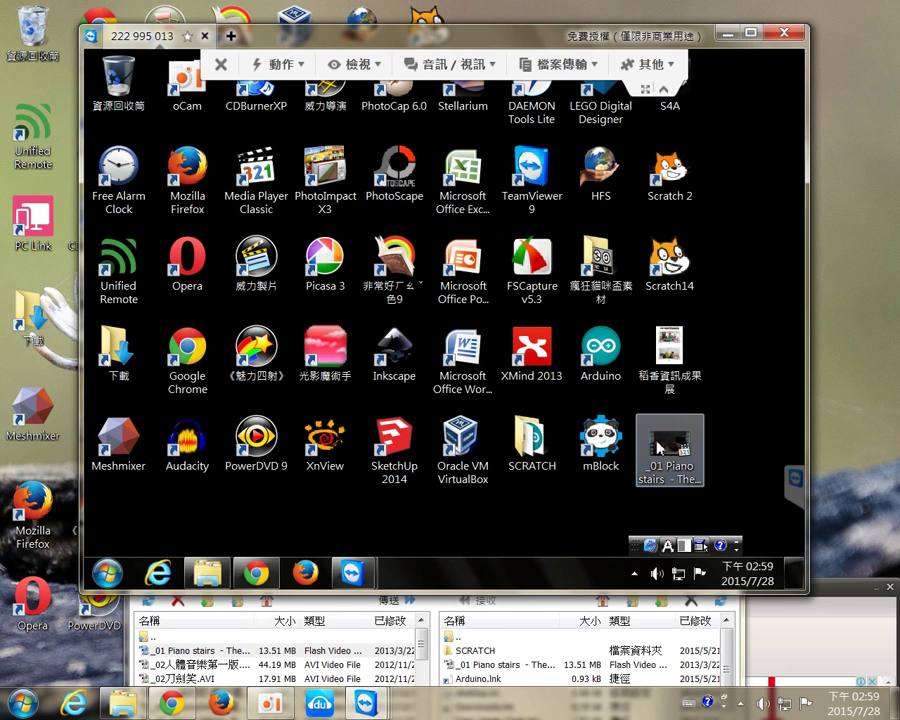
- Play the uploaded Piano stairs video remotely, close the player, and go up two remote folder levels
double_click(664, 455)
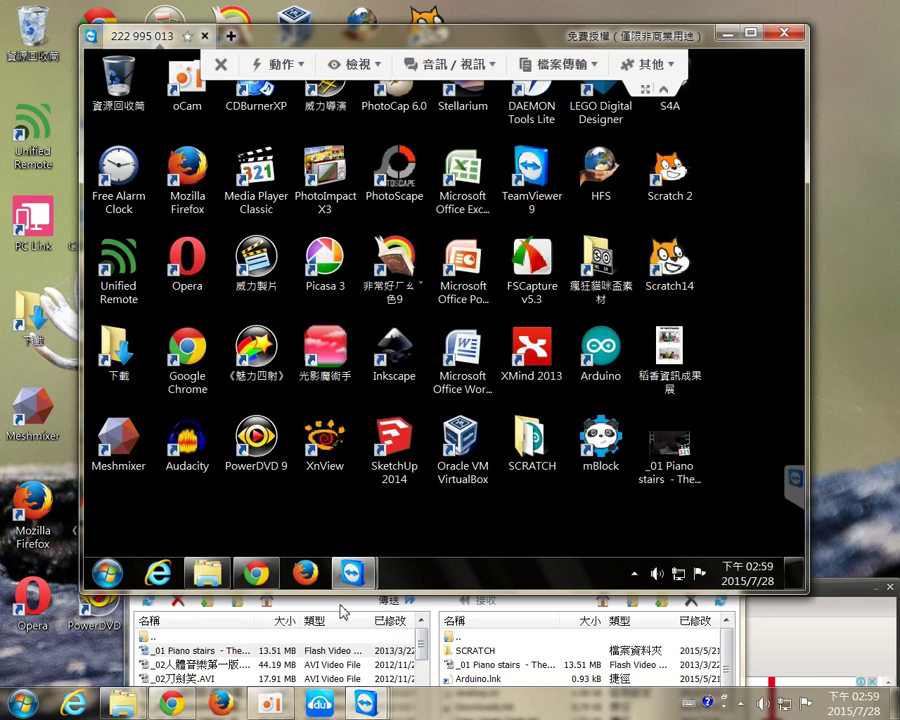
left_click(344, 604)
left_click_drag(409, 533, 423, 132)
double_click(474, 238)
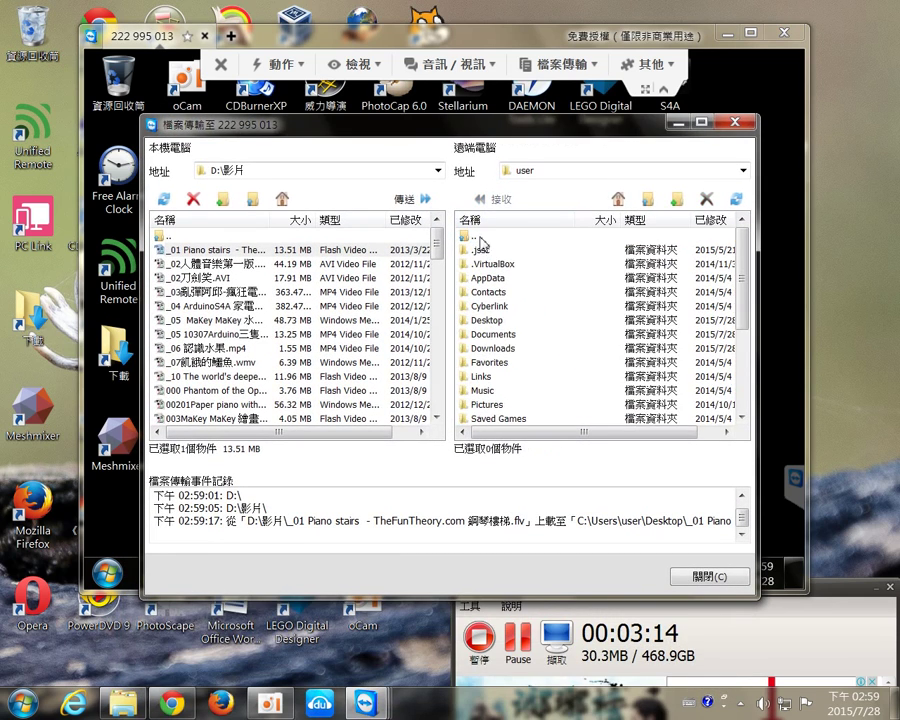
double_click(474, 238)
- Navigate the remote pane through the drive list back into the remote 桌面 folder
double_click(474, 238)
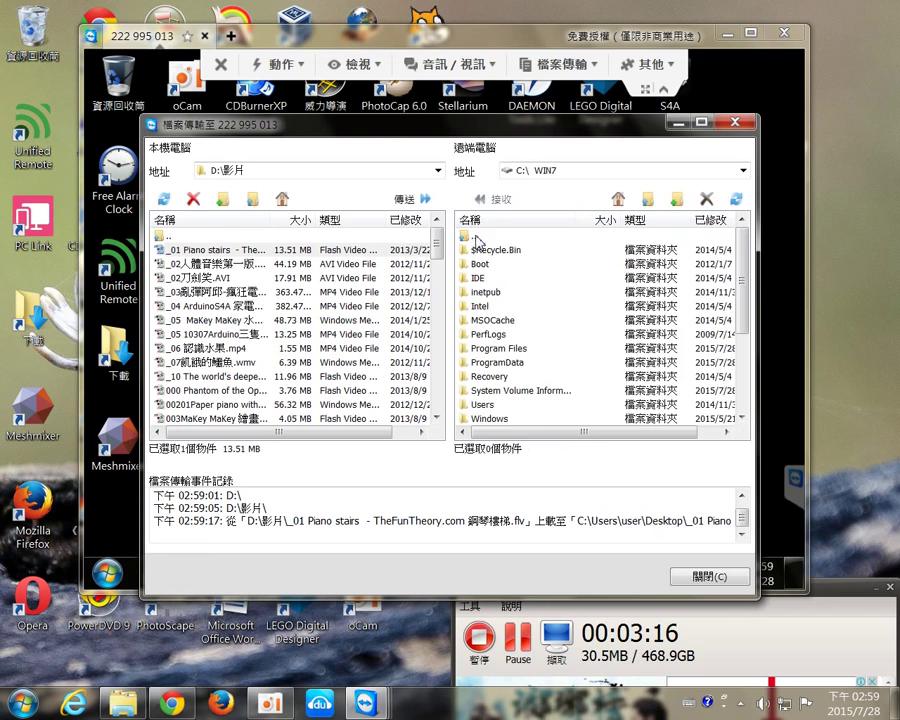
double_click(477, 238)
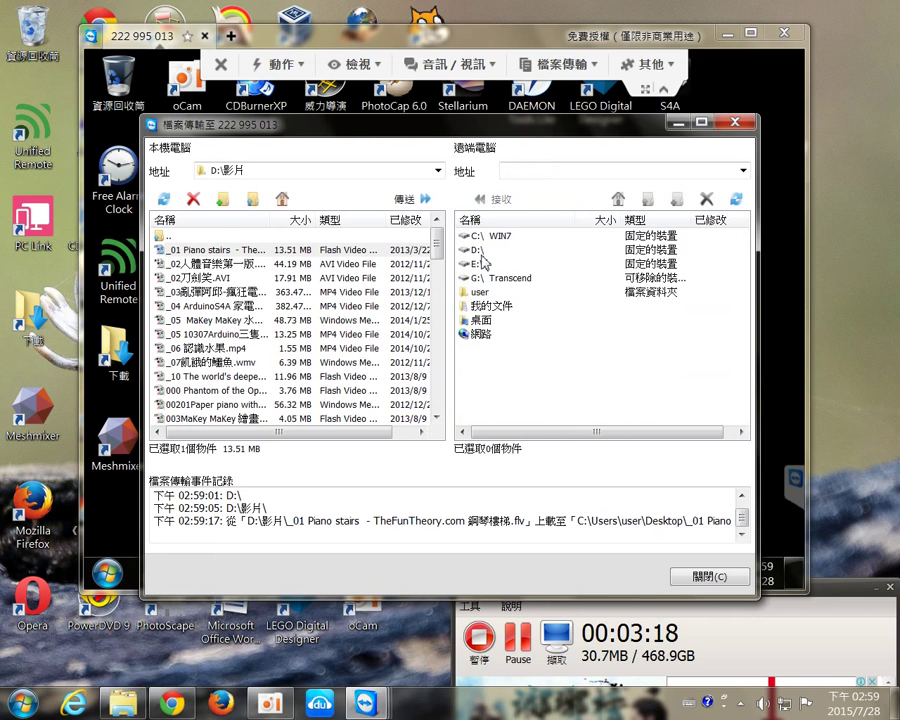
double_click(480, 250)
double_click(474, 238)
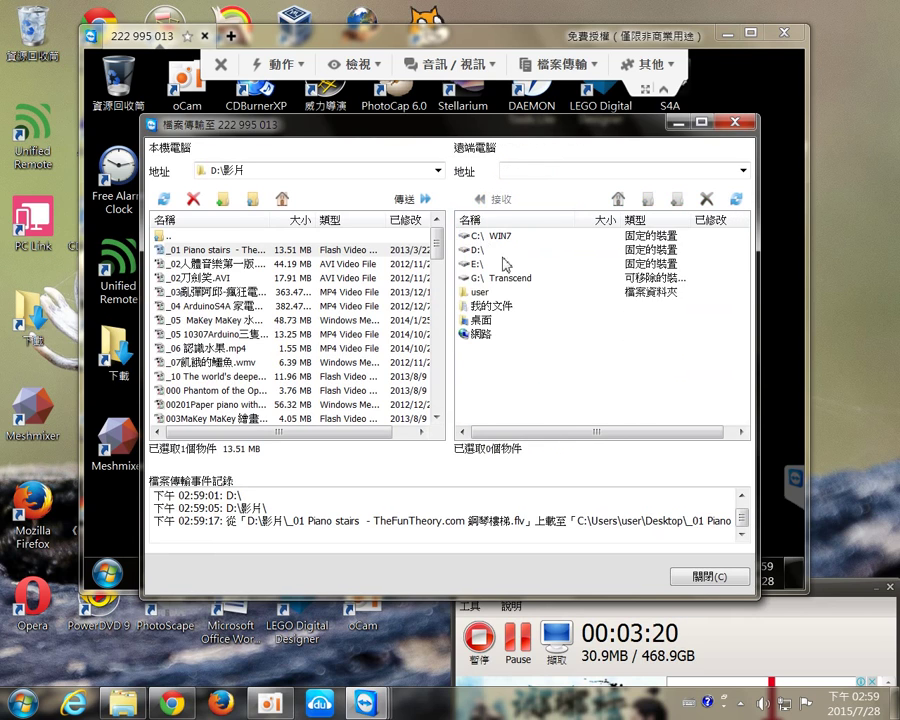
double_click(485, 320)
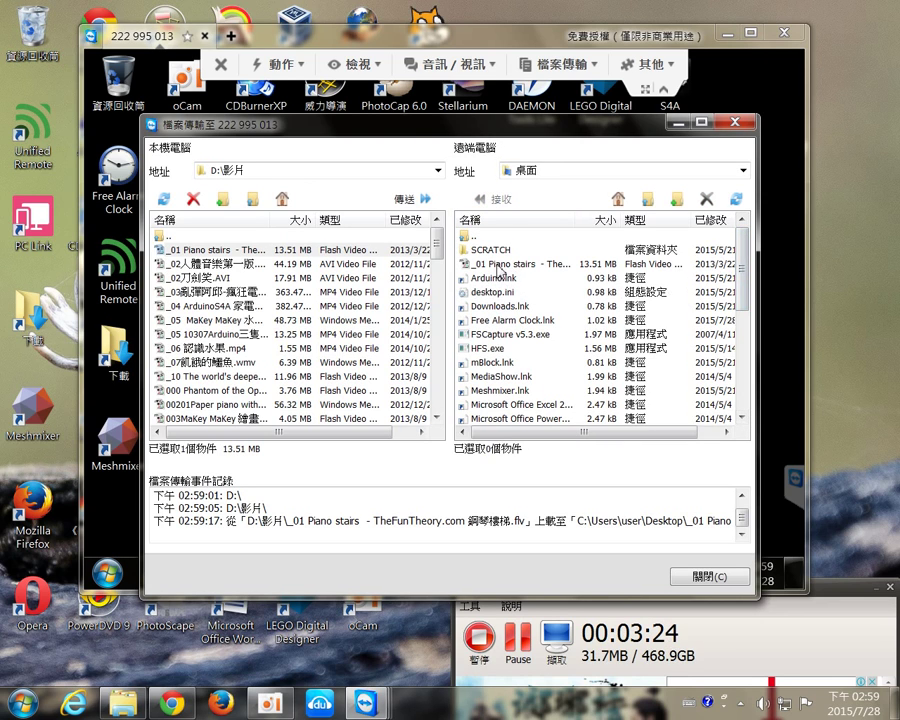
- Select _01 Piano stairs on the remote desktop and delete it
left_click(499, 266)
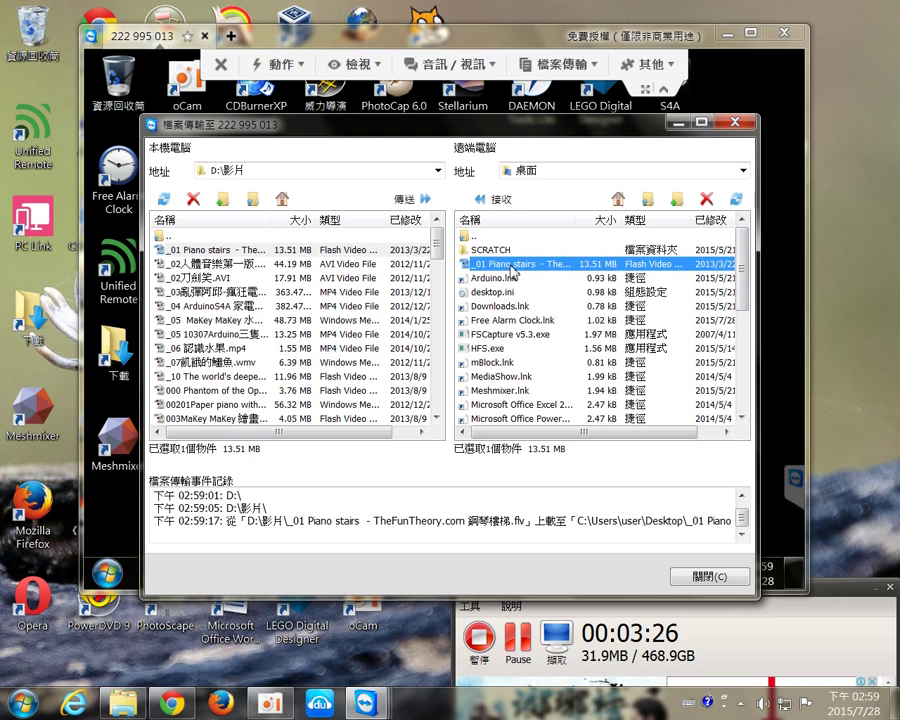
left_click(707, 198)
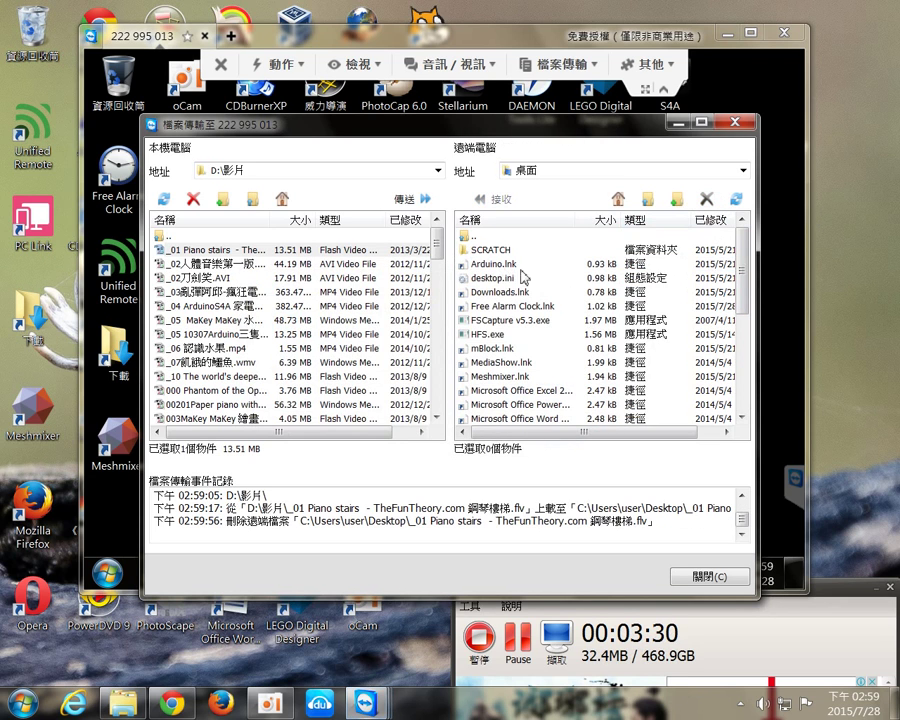
left_click_drag(739, 257, 732, 376)
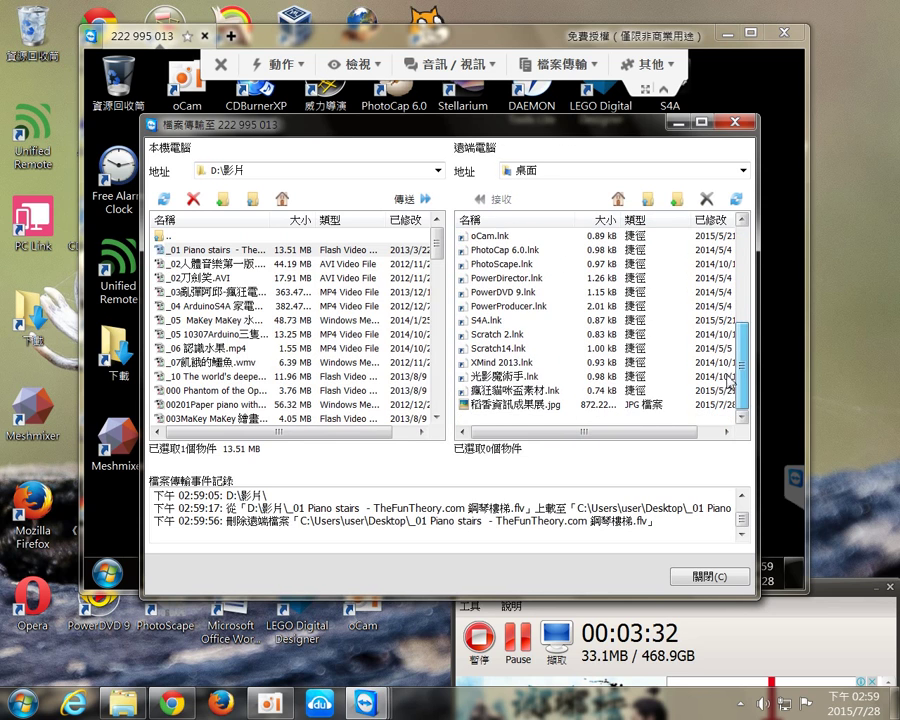
- Receive 稻香資訊成果展.jpg from the remote desktop into local D:\影片
left_click(502, 410)
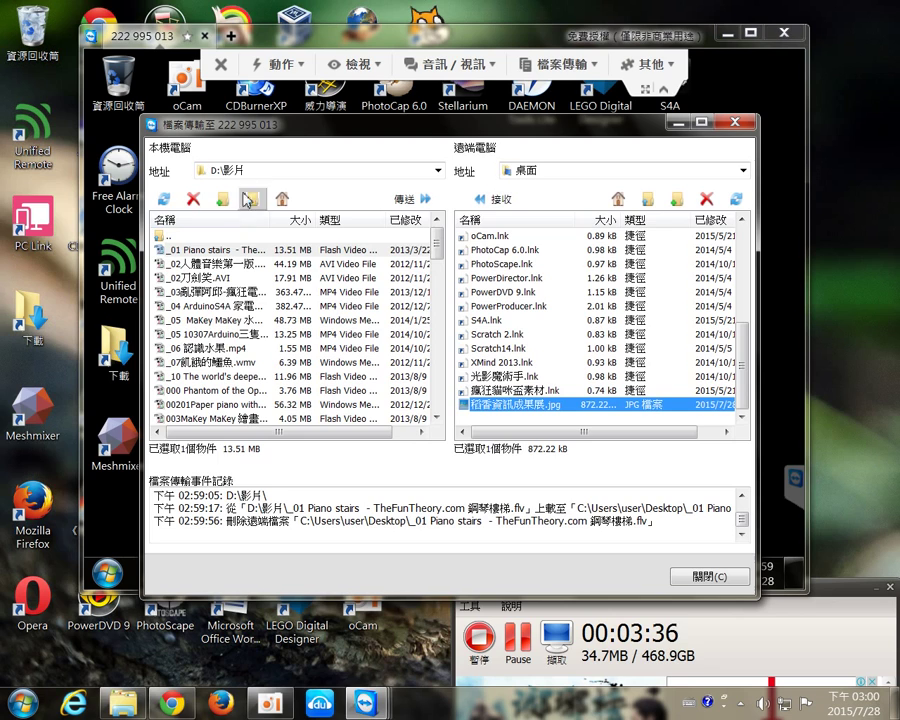
left_click(484, 409)
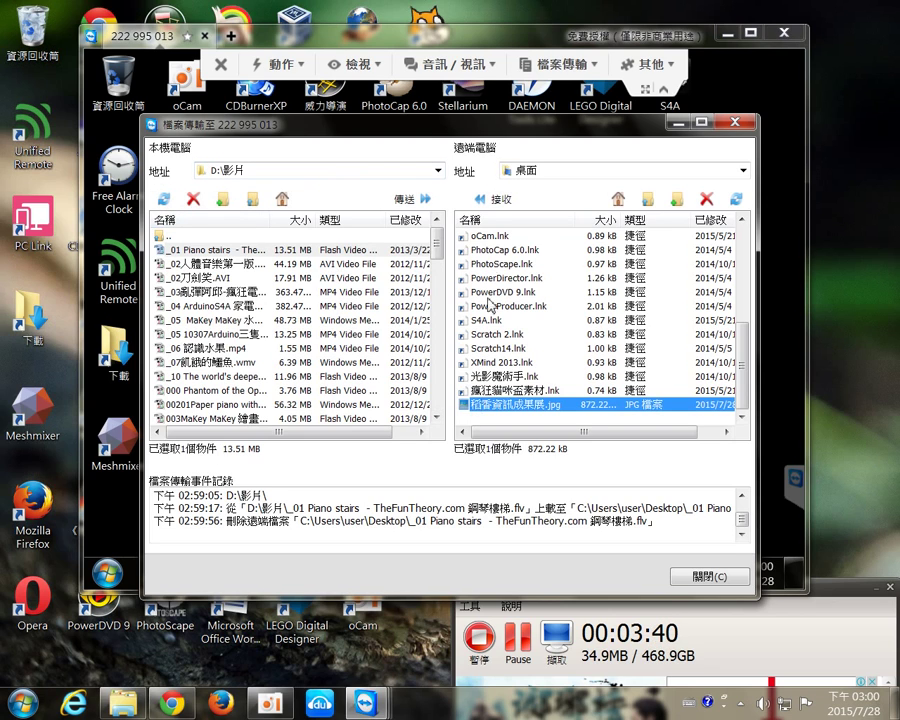
left_click(484, 202)
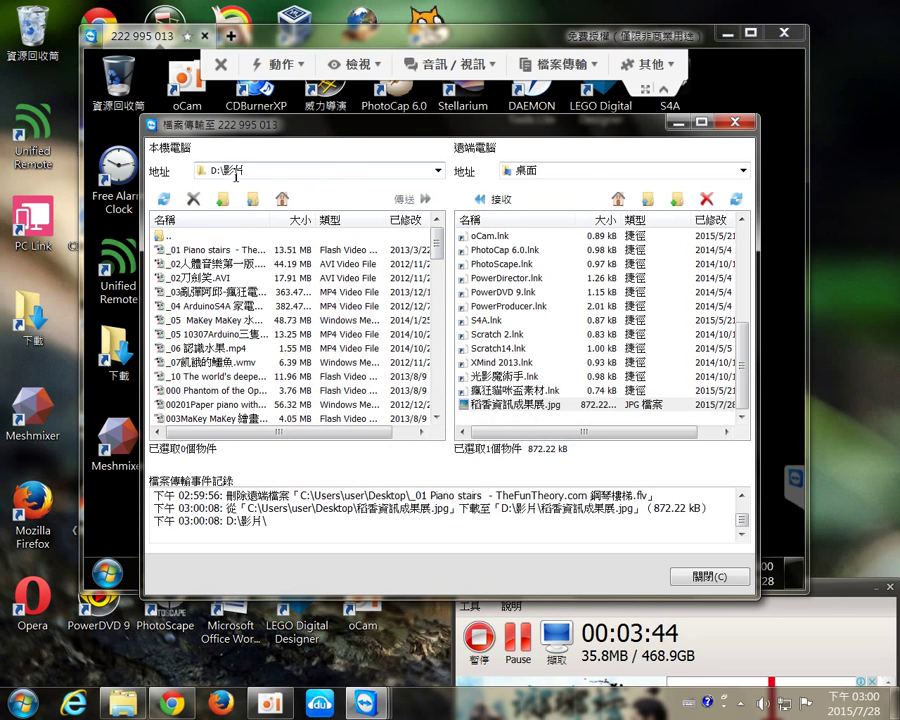
left_click(114, 708)
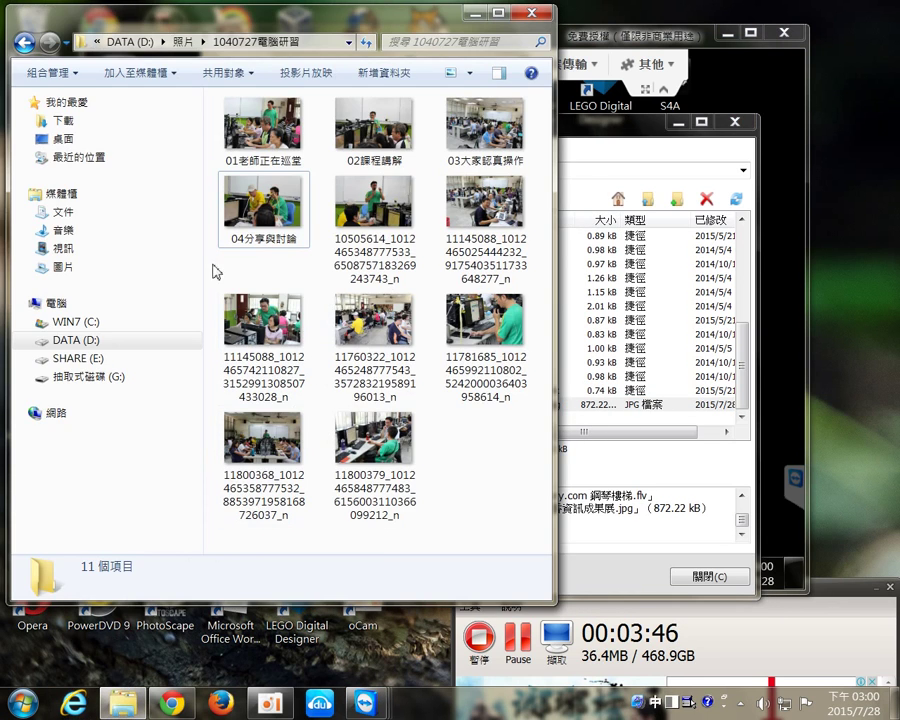
- Open D:\影片 in Explorer and view the downloaded 稻香資訊成果展 image in Picasa, then close it
left_click(57, 339)
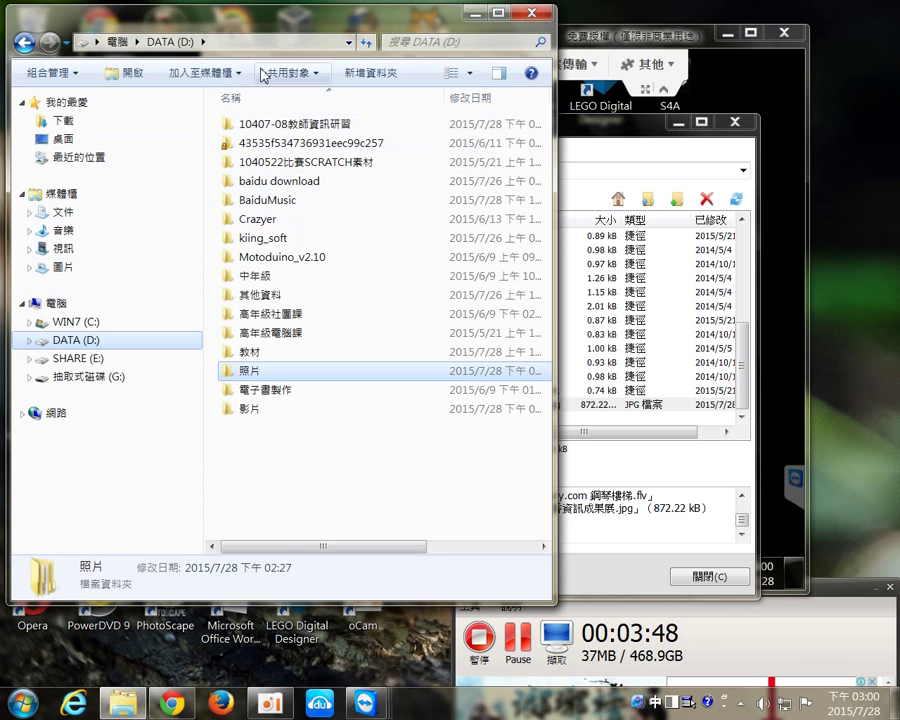
double_click(248, 409)
left_click_drag(546, 137, 540, 527)
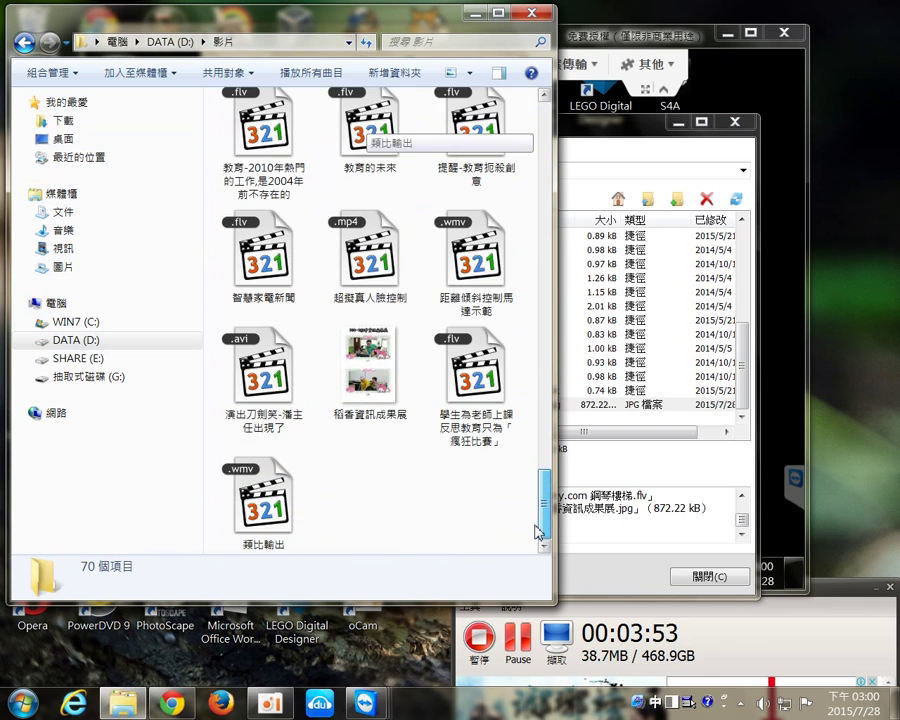
left_click(373, 390)
double_click(374, 374)
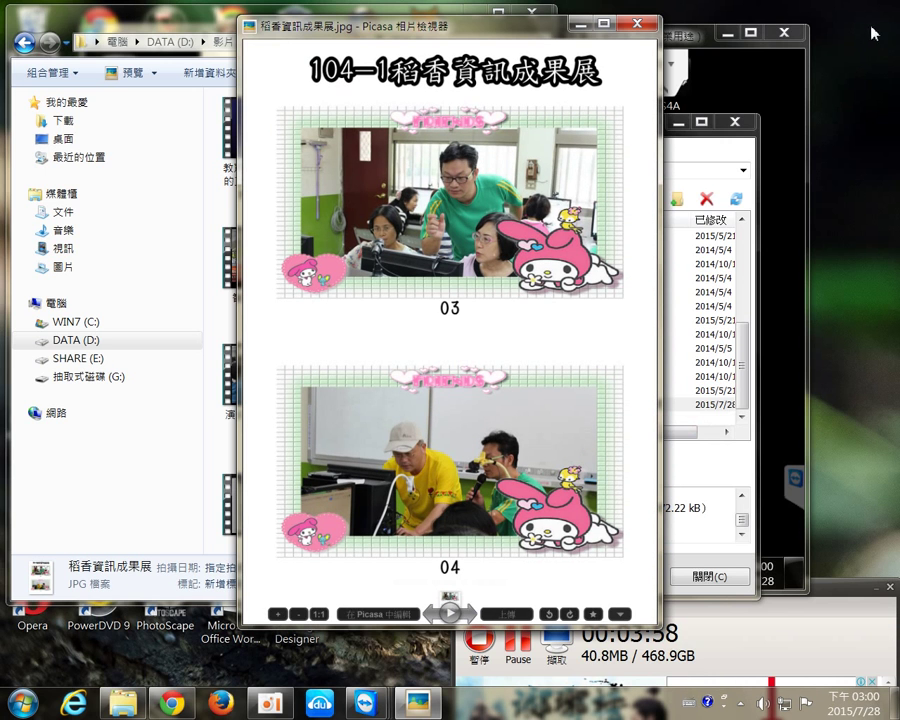
left_click(579, 27)
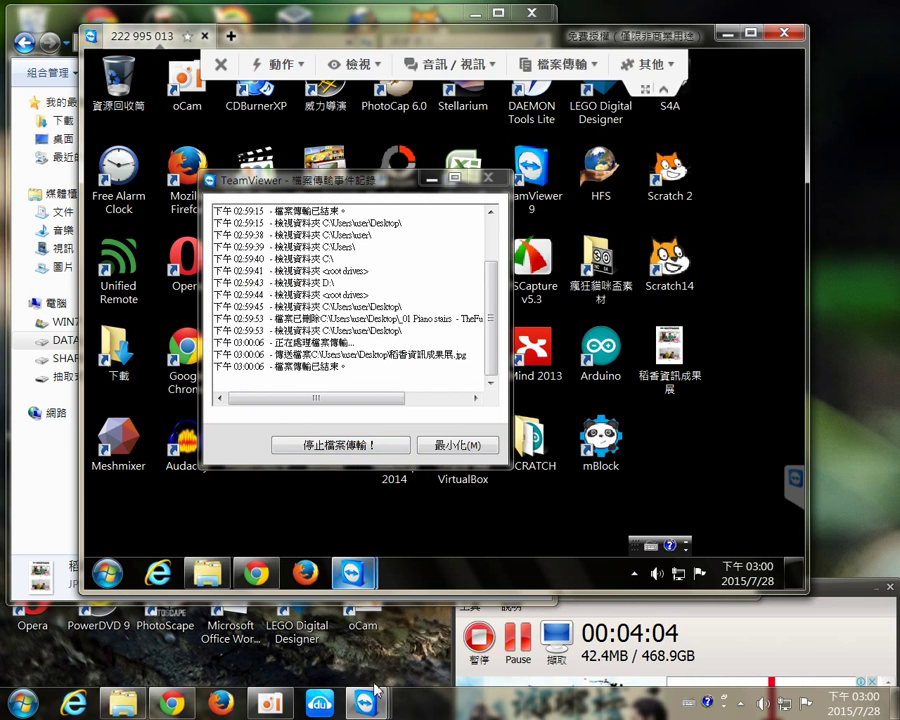
mouse_move(370, 700)
mouse_move(404, 661)
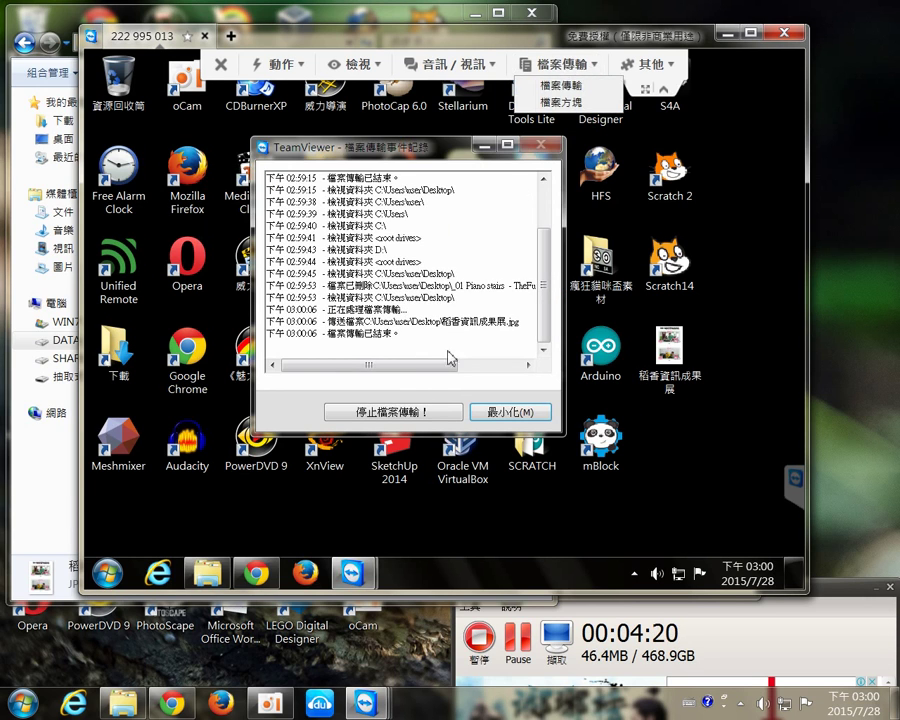
left_click(677, 66)
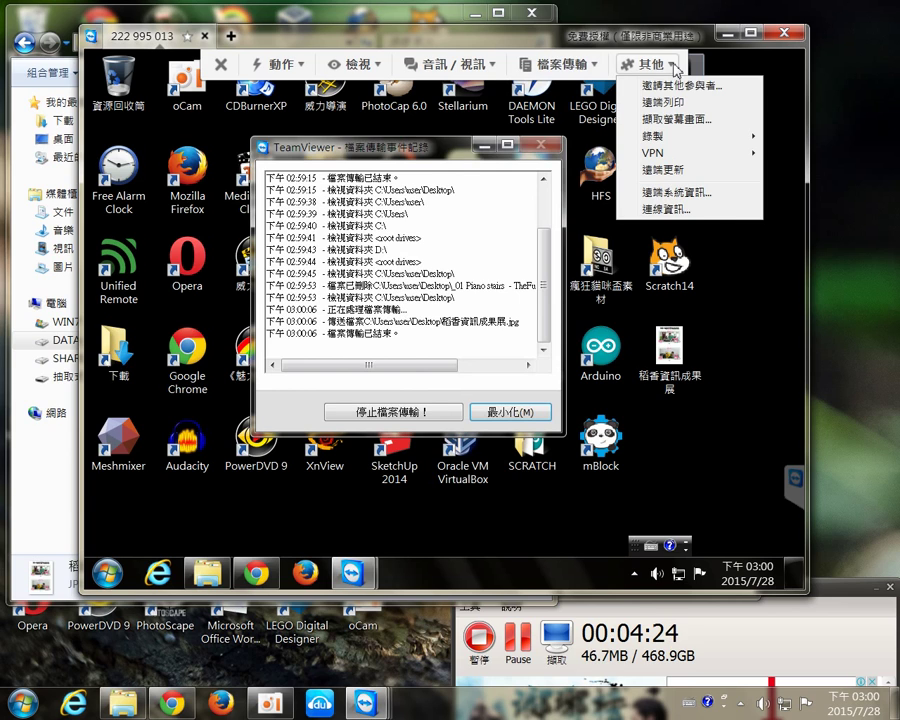
left_click(727, 282)
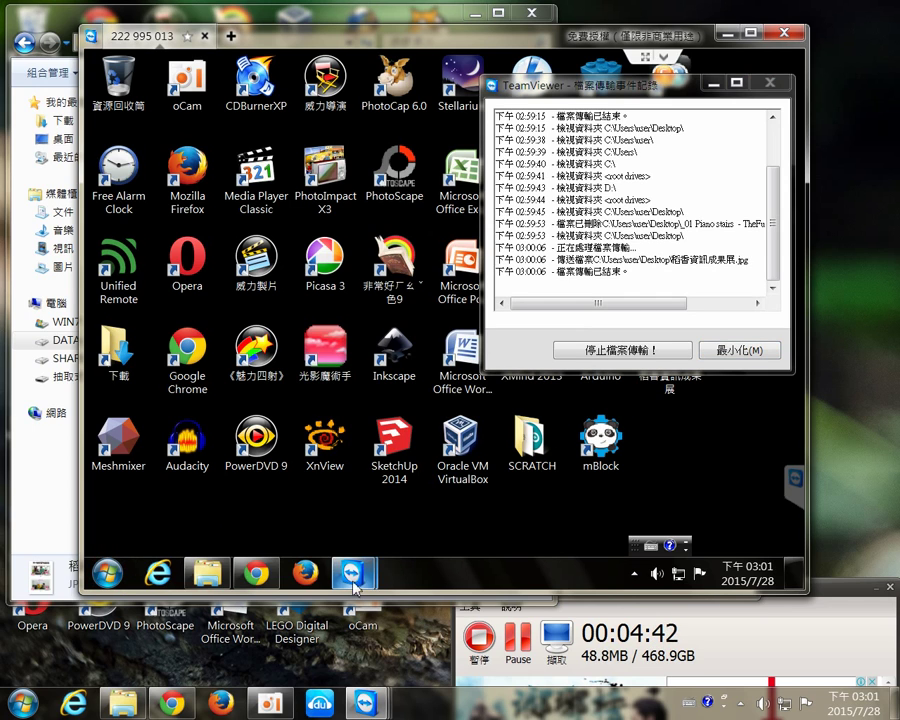
mouse_move(354, 572)
mouse_move(304, 482)
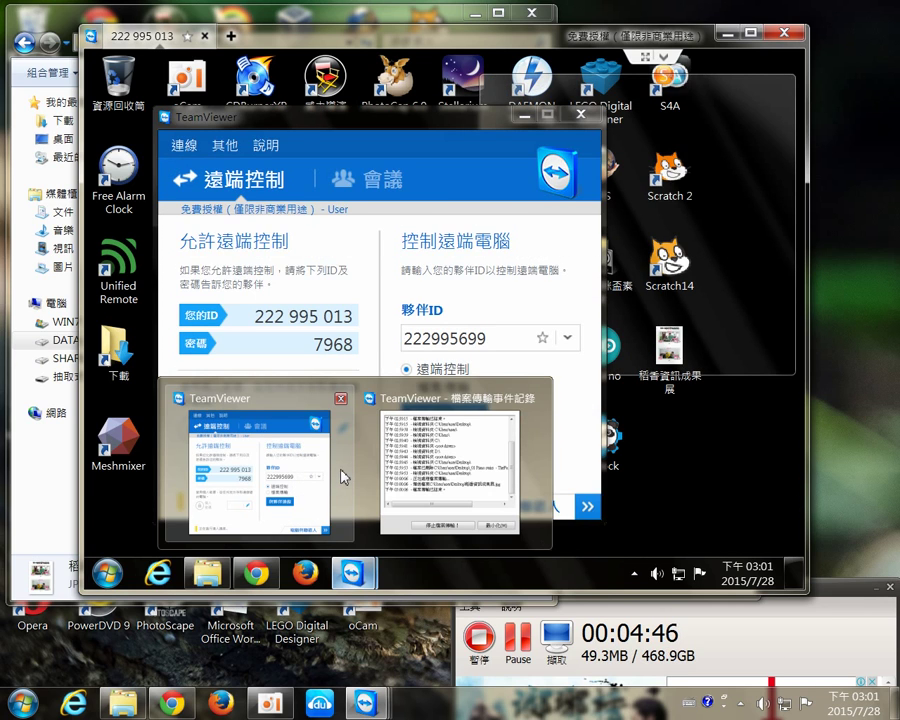
- Open TeamViewer's 其他 > 選項 dialog on the 安全性 page
left_click(341, 476)
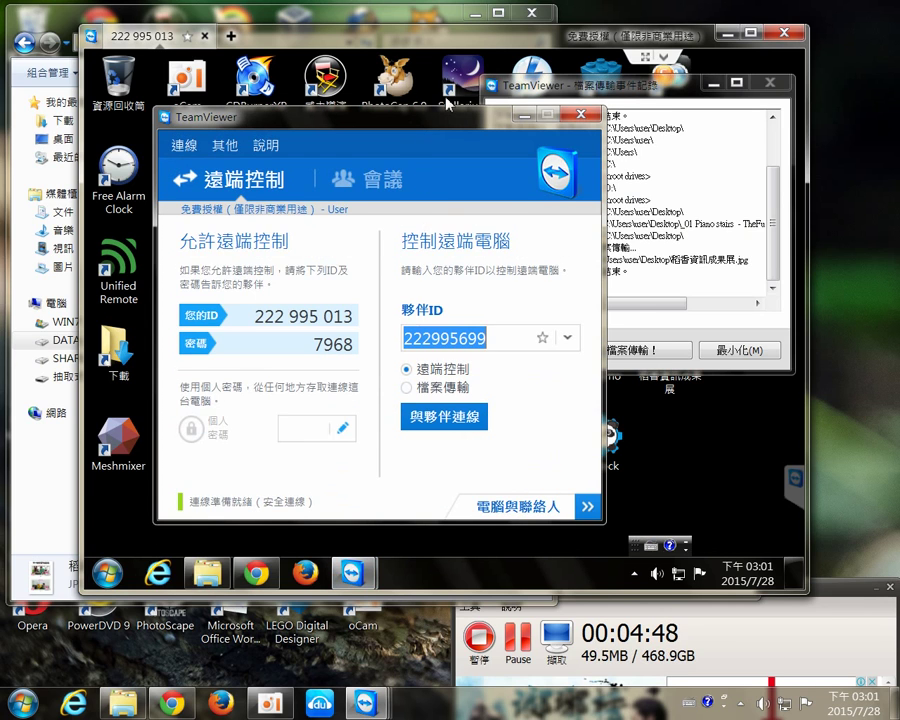
left_click(258, 122)
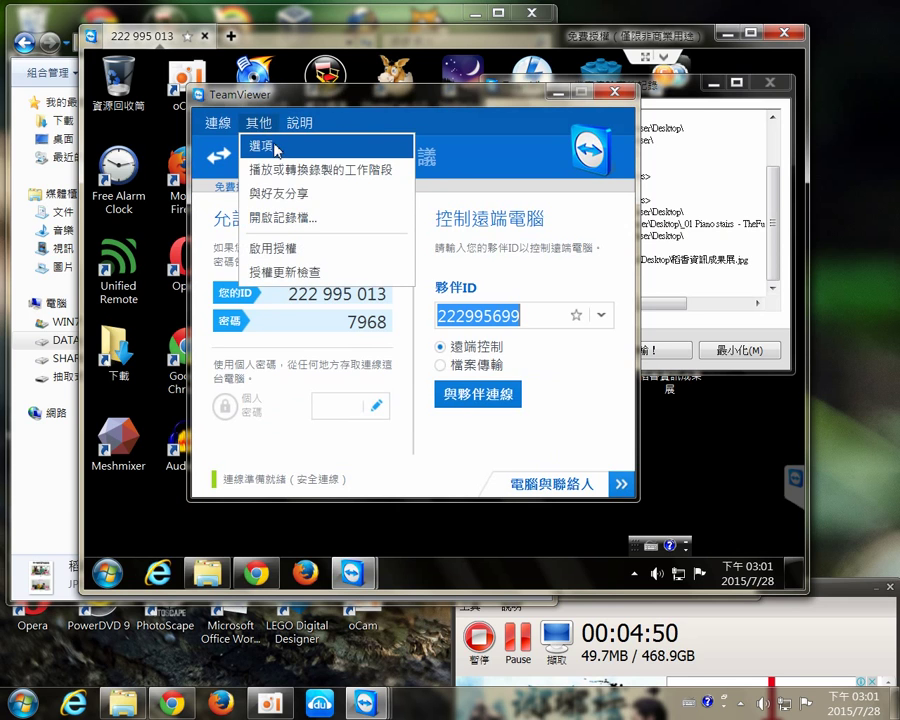
left_click(275, 147)
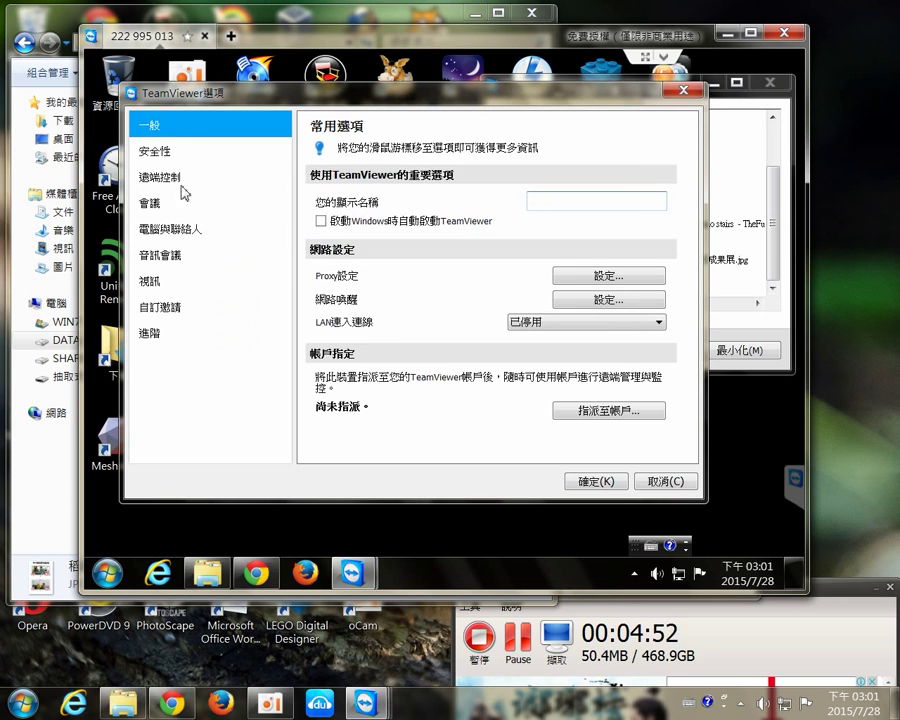
left_click(165, 152)
- Enter and confirm a personal password, then enable 啟動Windows時自動啟動TeamViewer under 一般
left_click(563, 175)
type("•••••")
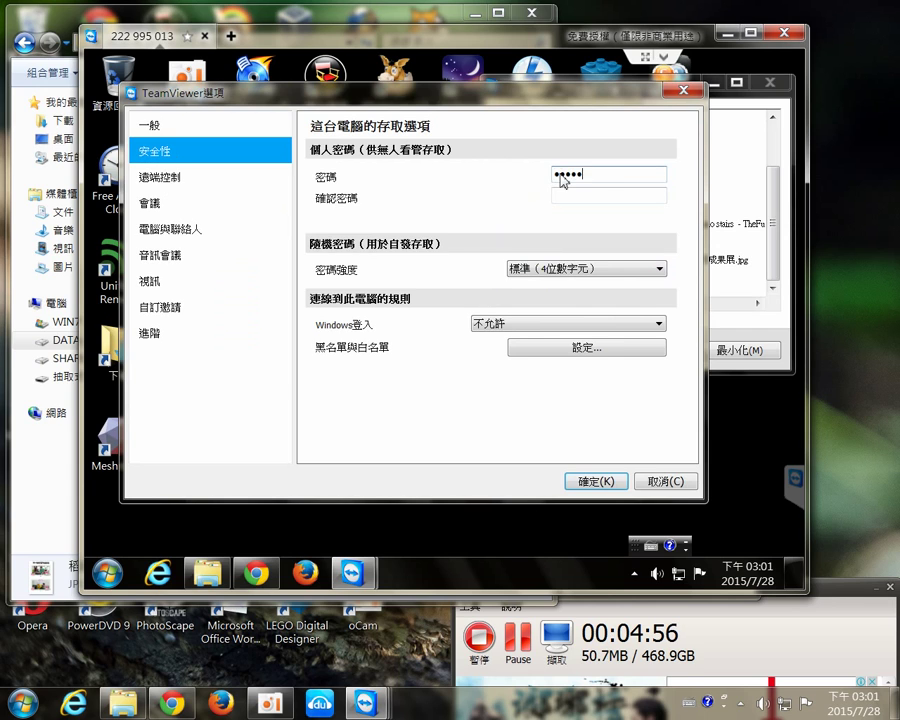
type("•••")
left_click(568, 195)
type("••••••••••")
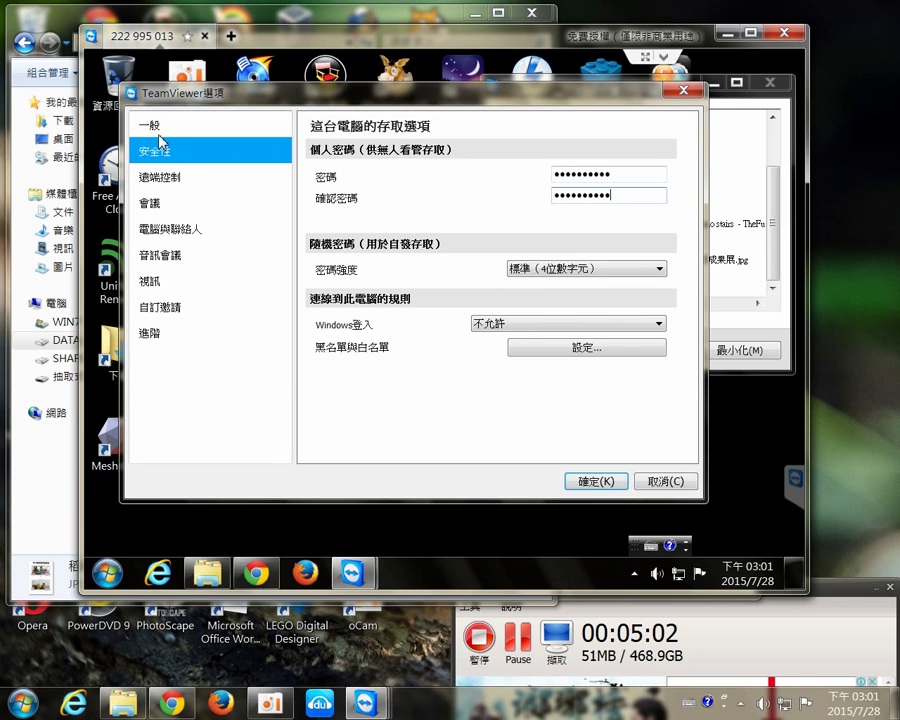
left_click(150, 125)
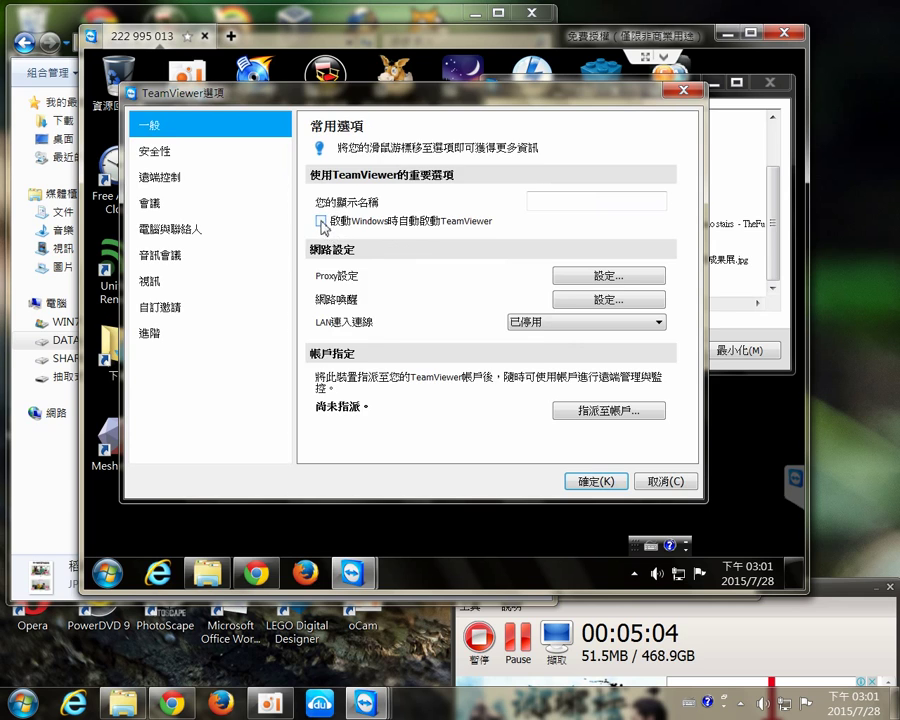
left_click(321, 221)
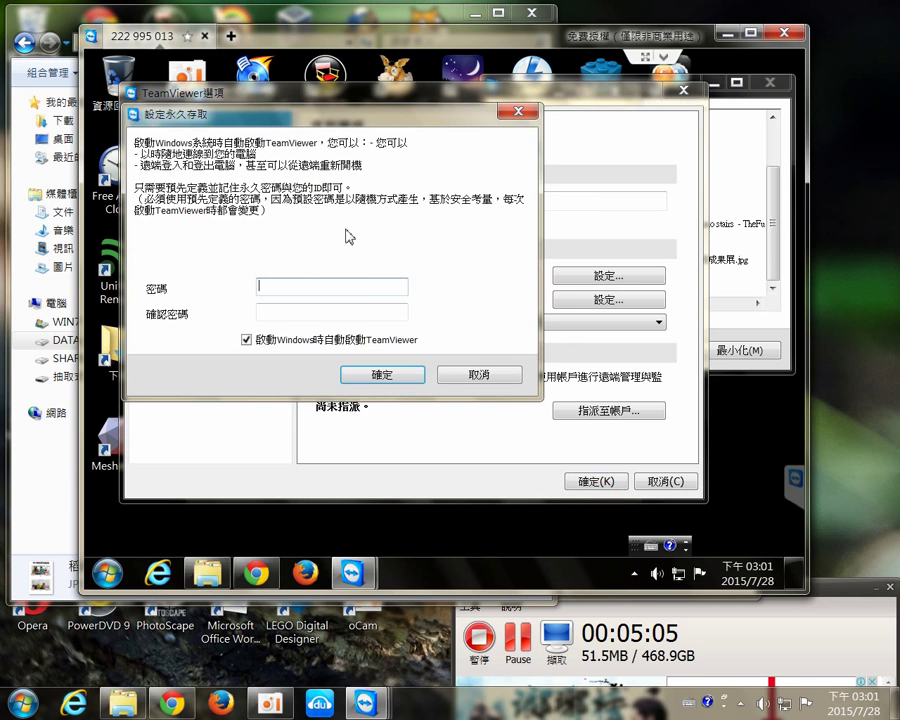
- Set and confirm a predefined permanent access password, then acknowledge the permanent-access-enabled message
left_click(328, 317)
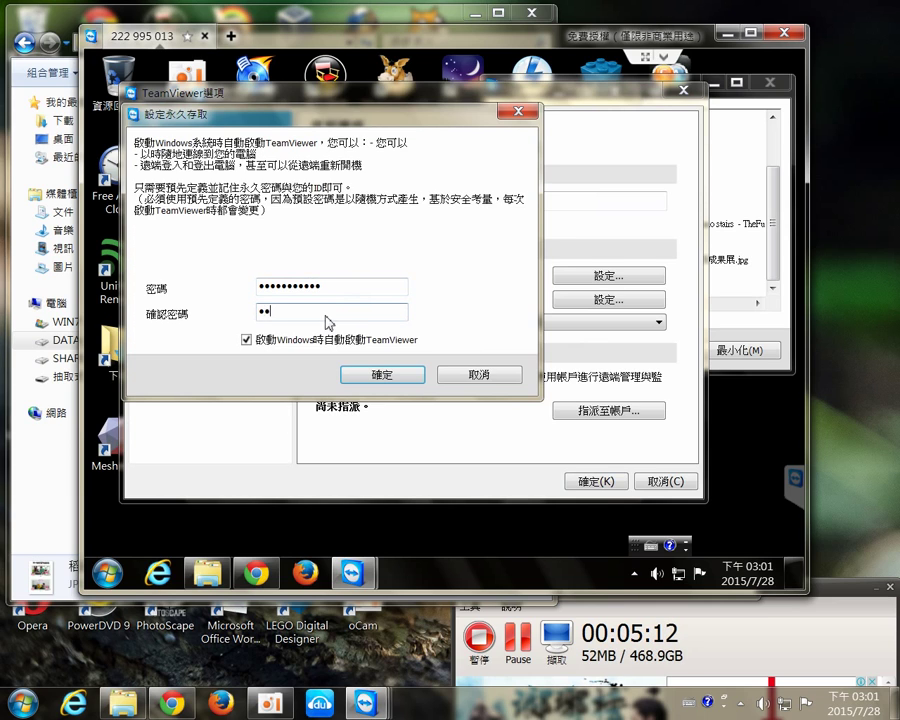
type("•••")
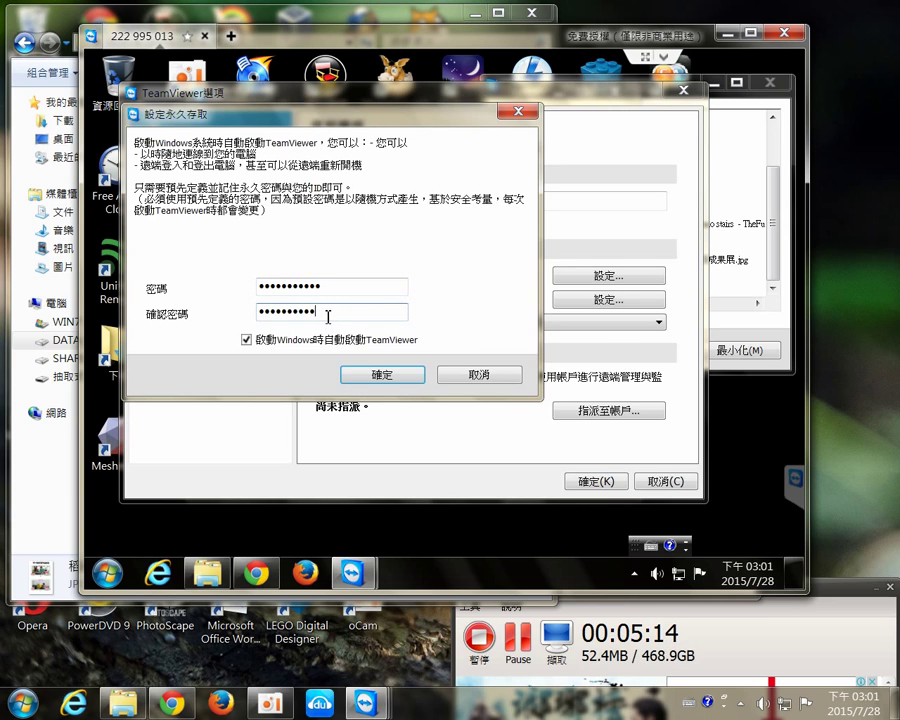
left_click_drag(322, 286, 226, 290)
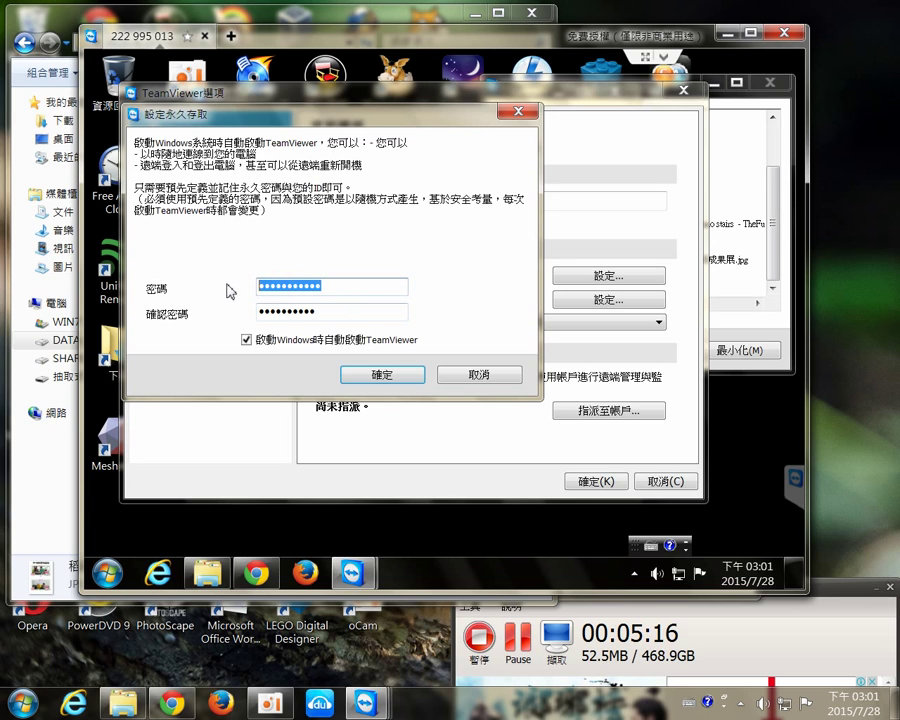
type("•••••••")
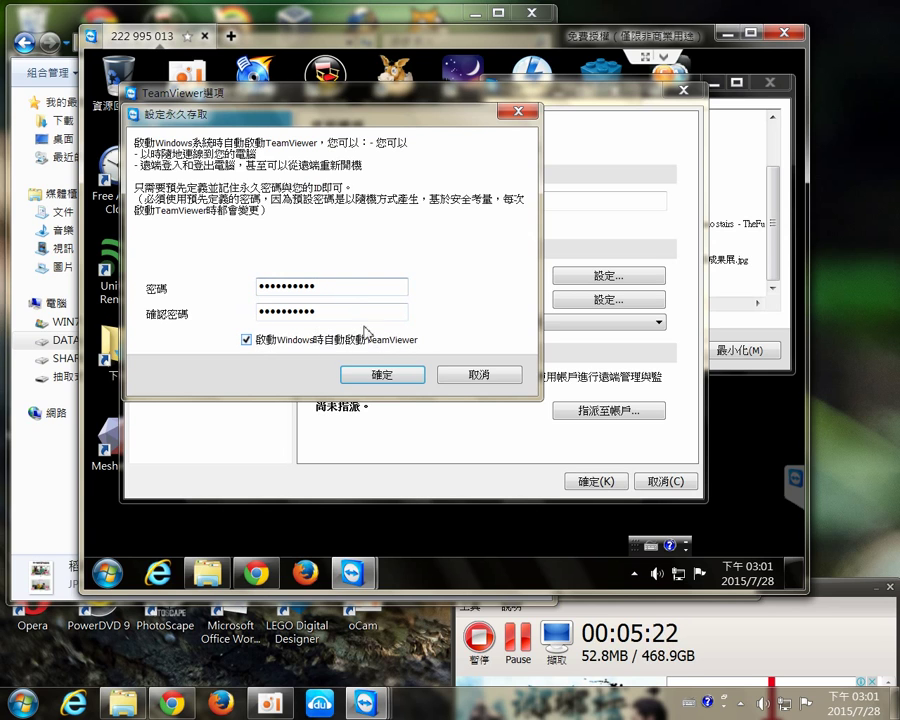
left_click(380, 374)
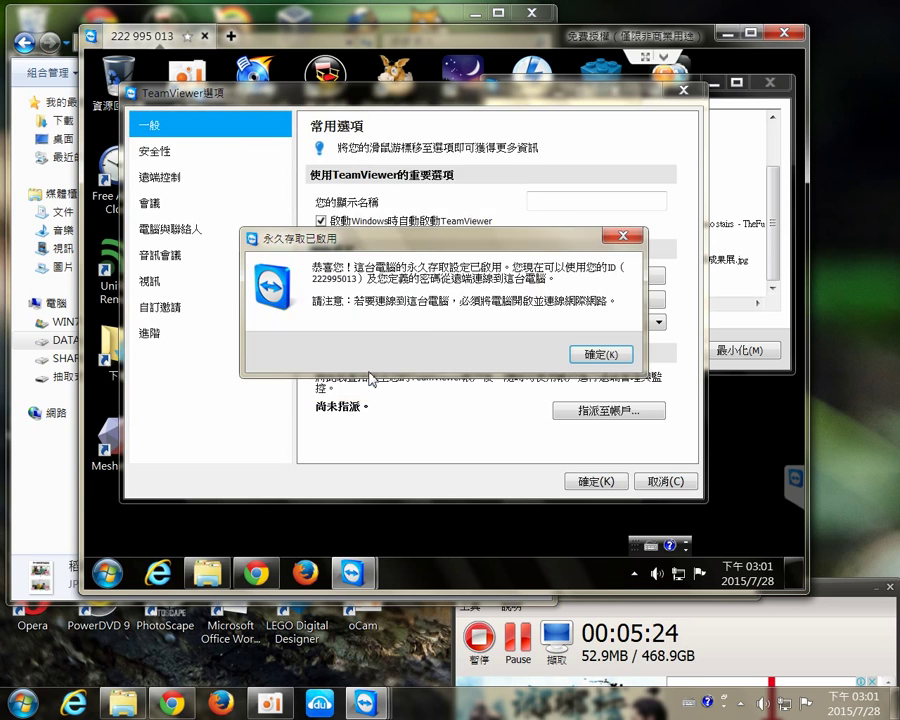
left_click(601, 356)
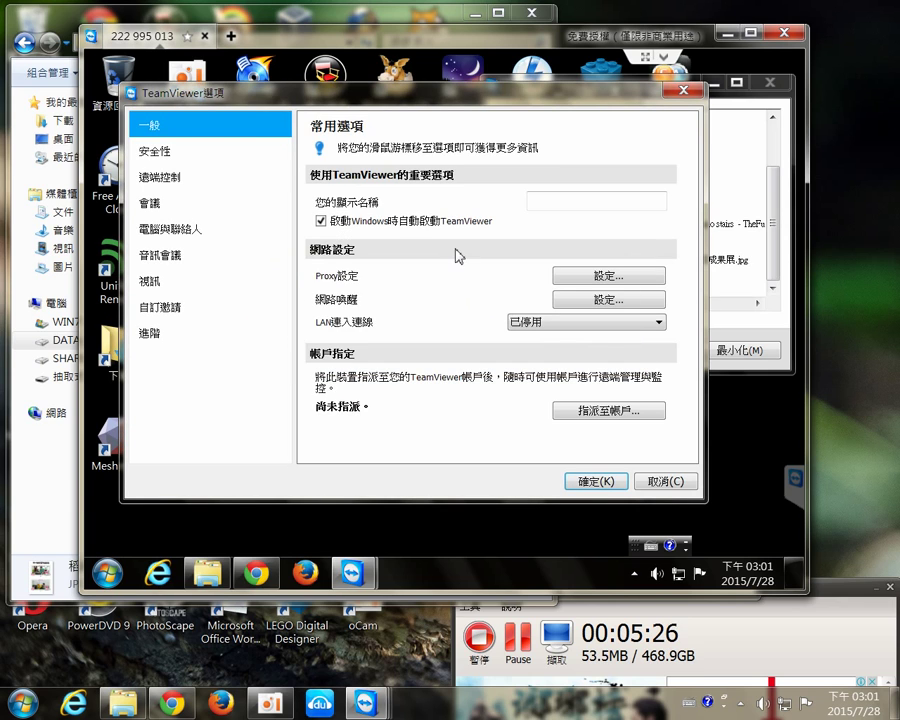
- Save the TeamViewer options and close the remote TeamViewer window, ending all connections
left_click(161, 154)
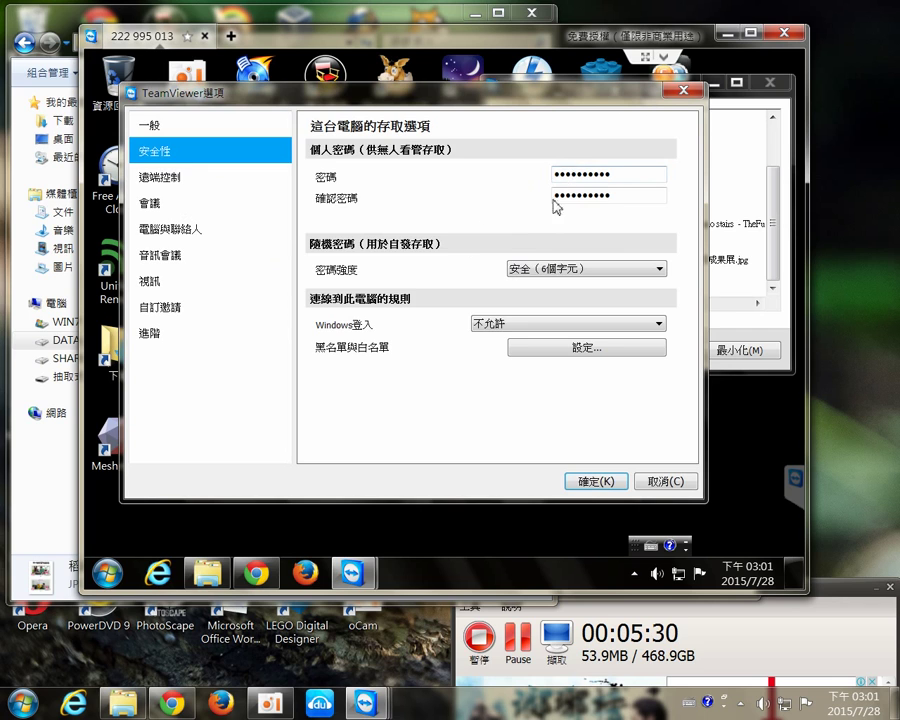
left_click(590, 482)
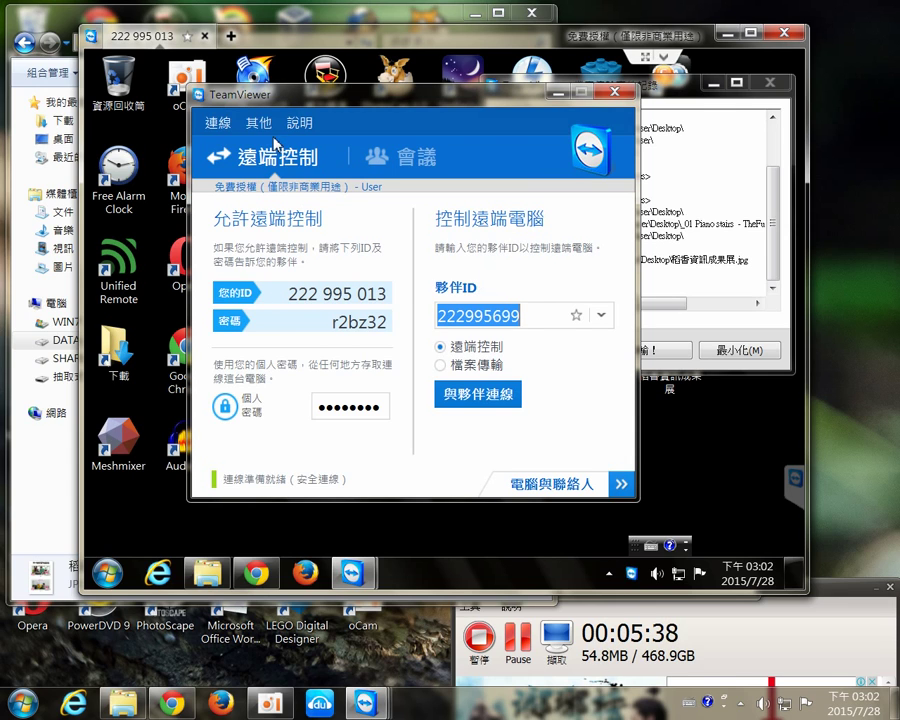
left_click(613, 91)
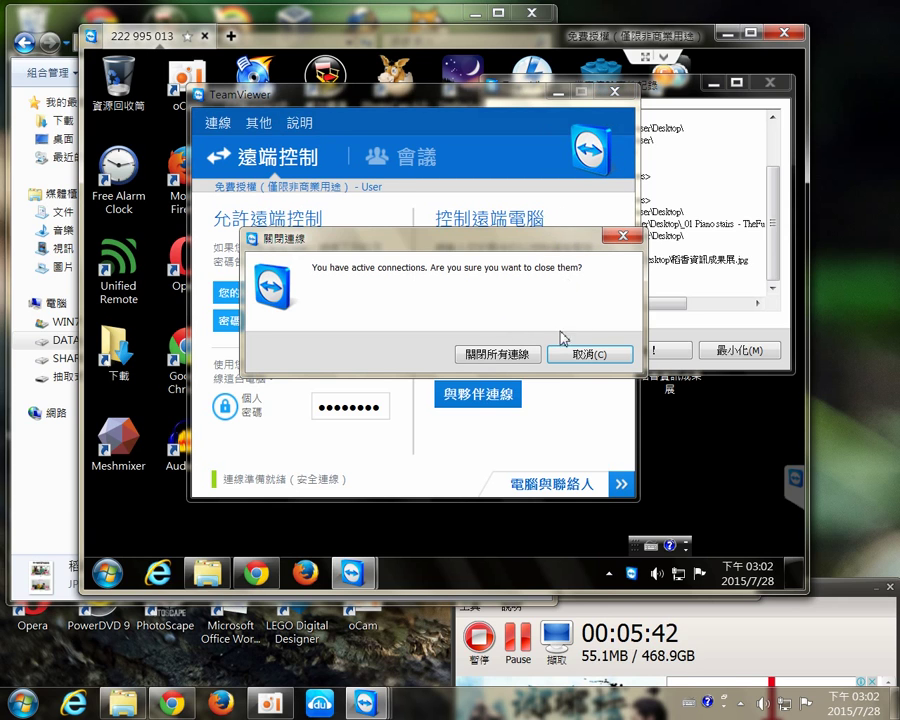
left_click(498, 354)
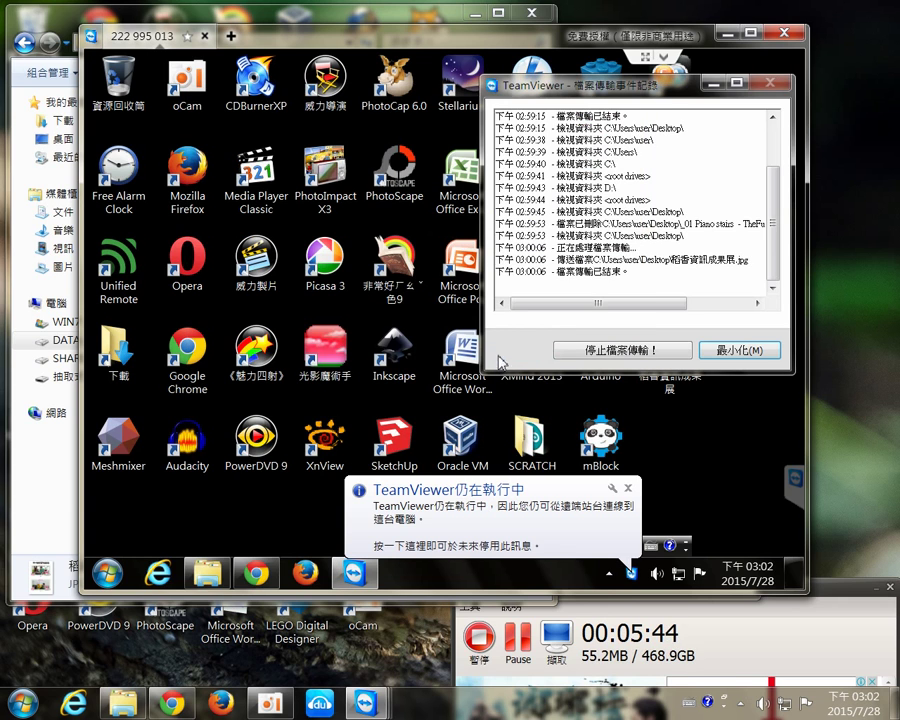
left_click(629, 489)
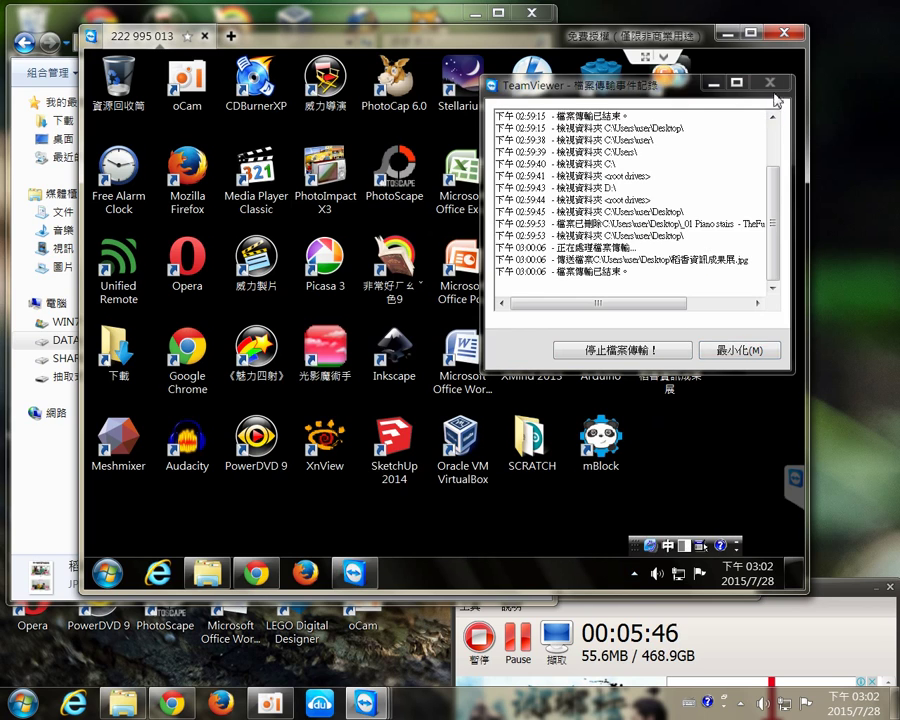
- Minimize the remote session, local Explorer and file transfer windows to reveal the desktop
left_click(715, 86)
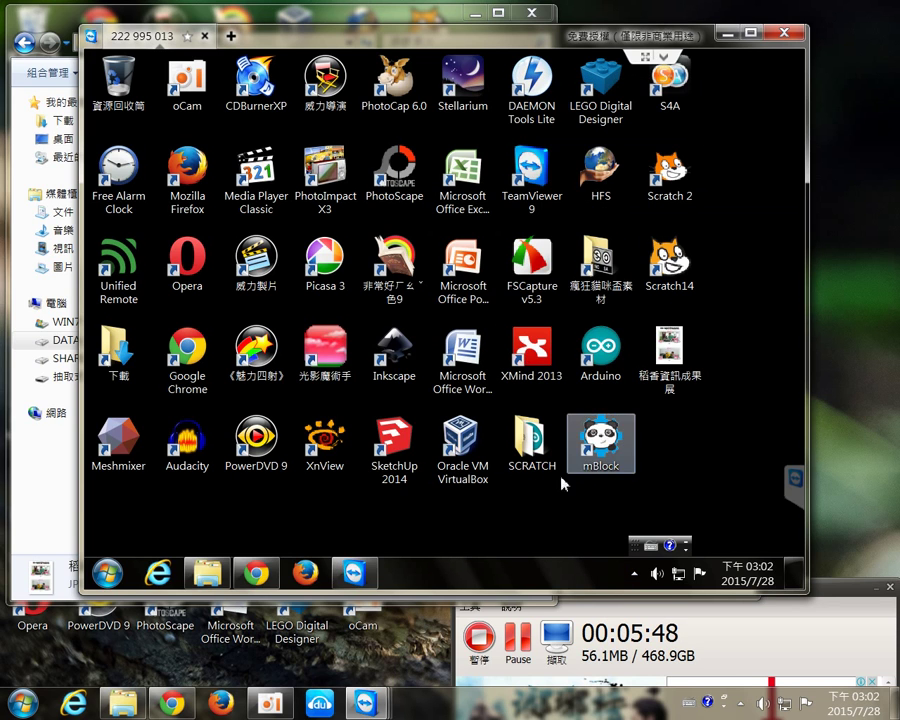
left_click(362, 572)
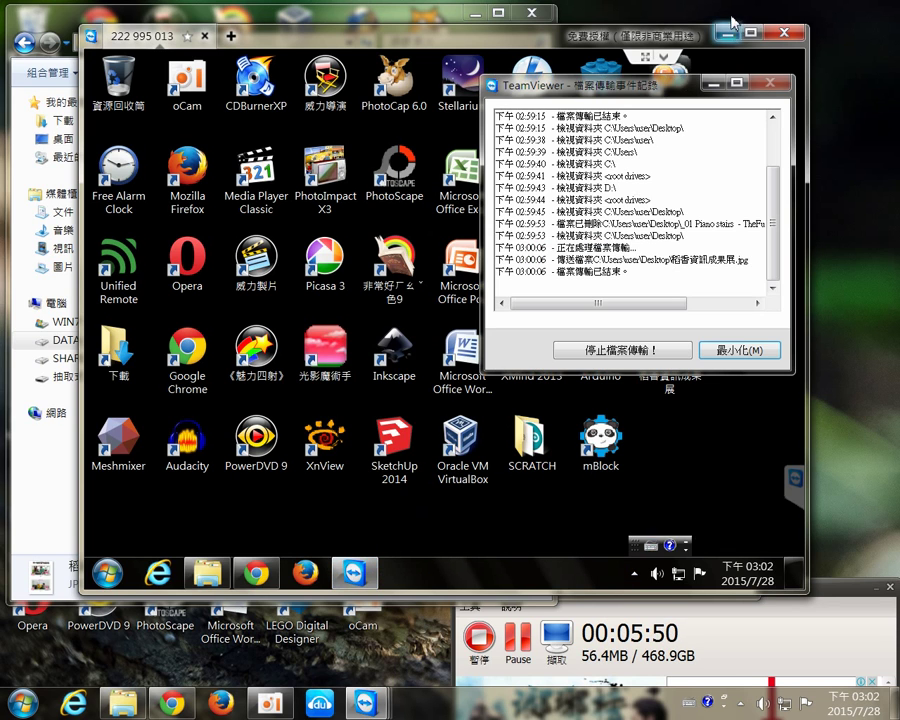
left_click(508, 18)
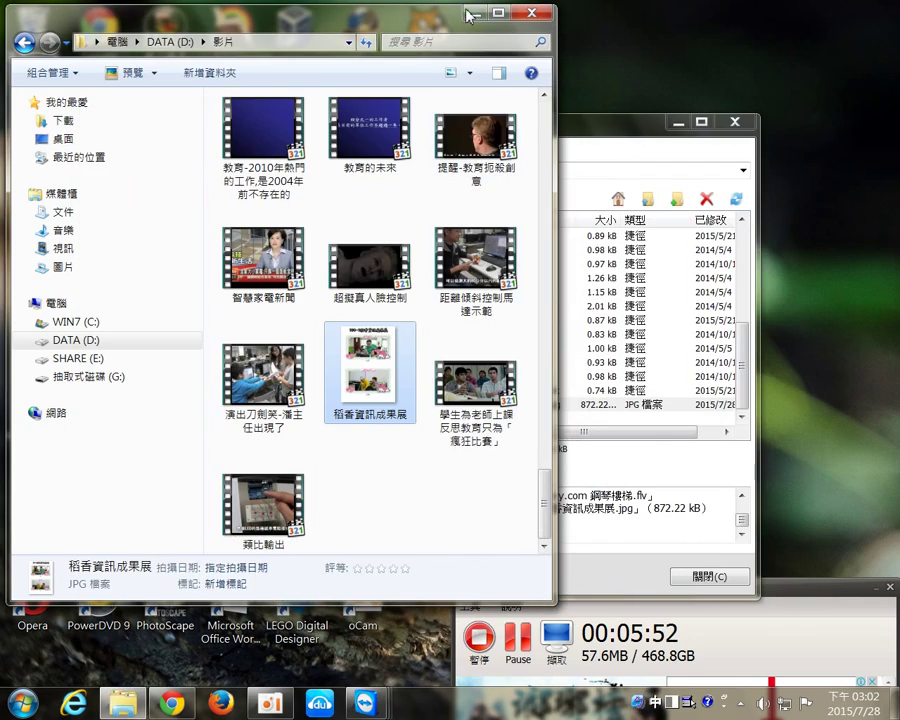
left_click(471, 14)
left_click(708, 134)
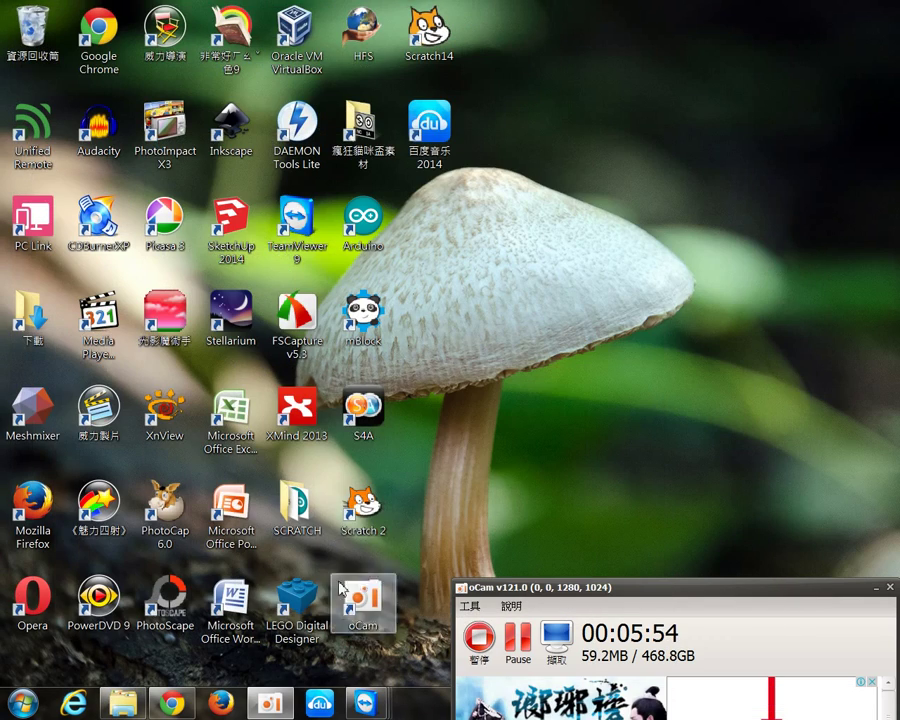
- Restore the local TeamViewer main window and look through the recent partner ID list
mouse_move(368, 703)
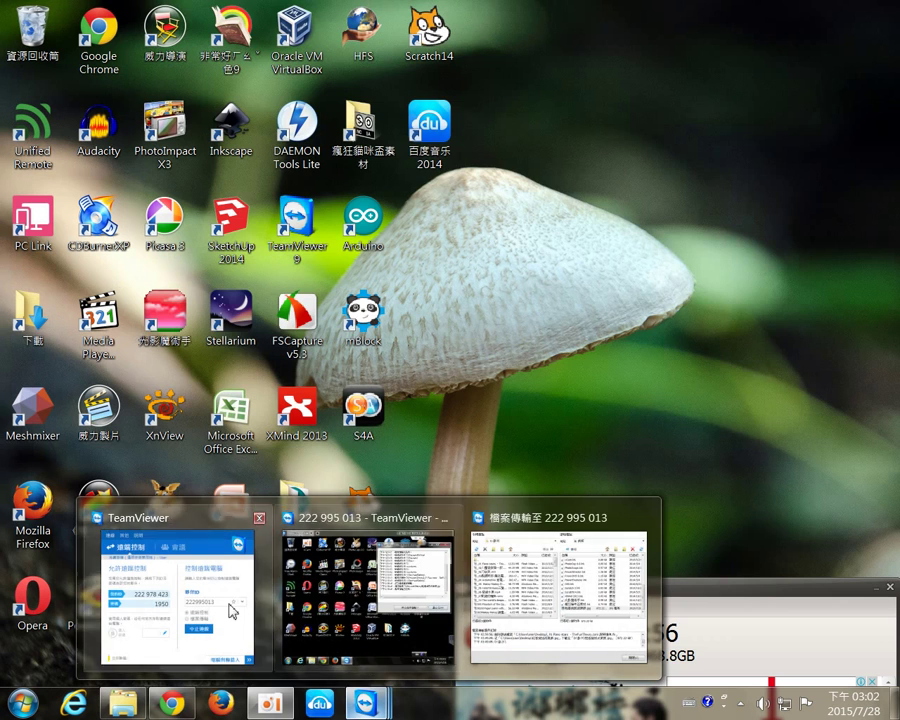
left_click(238, 618)
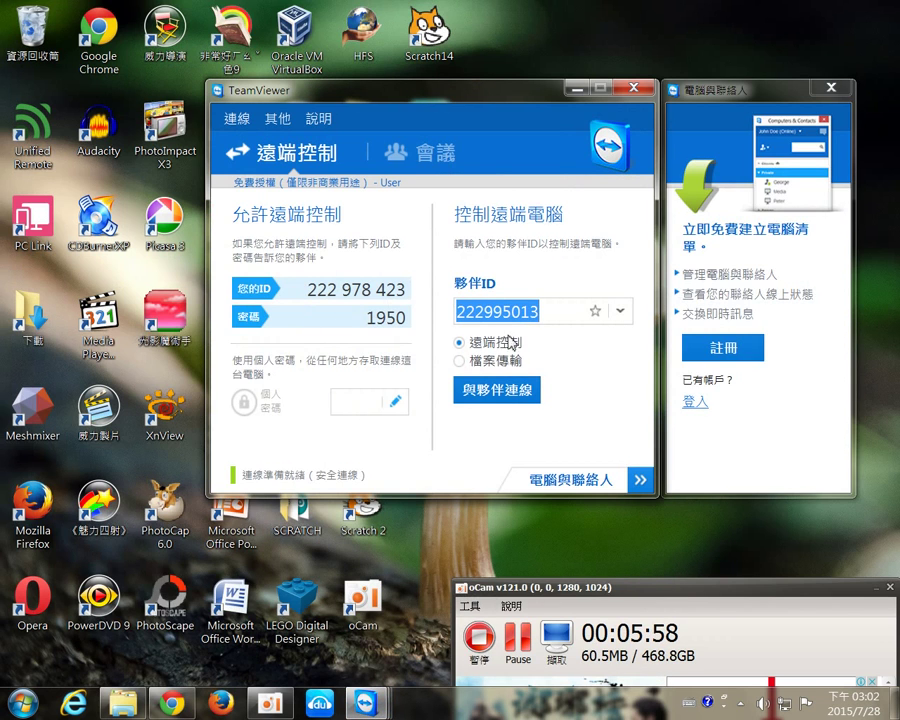
left_click(621, 311)
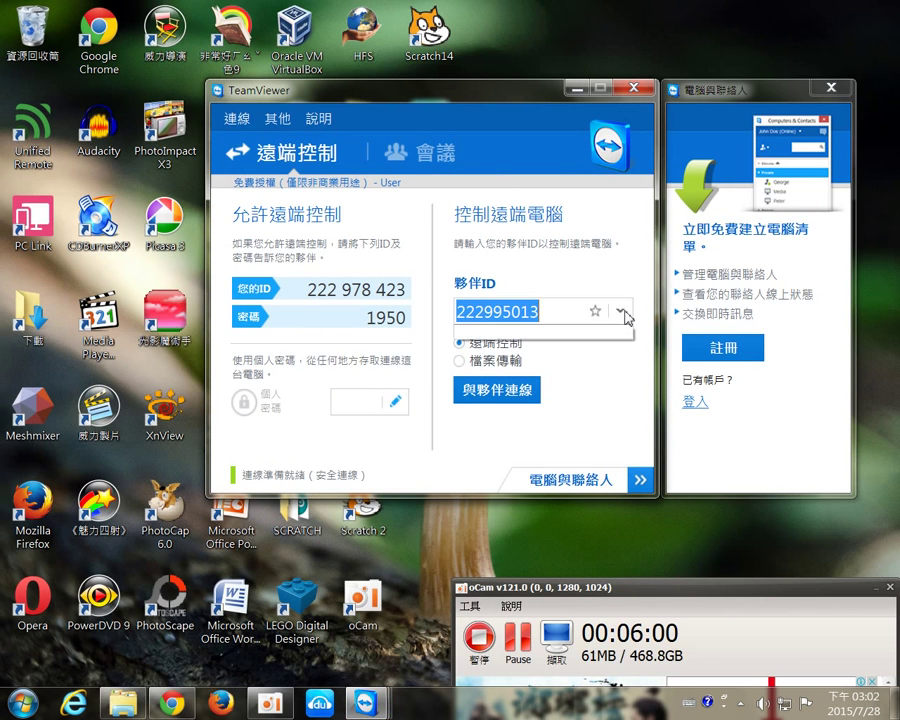
left_click(613, 268)
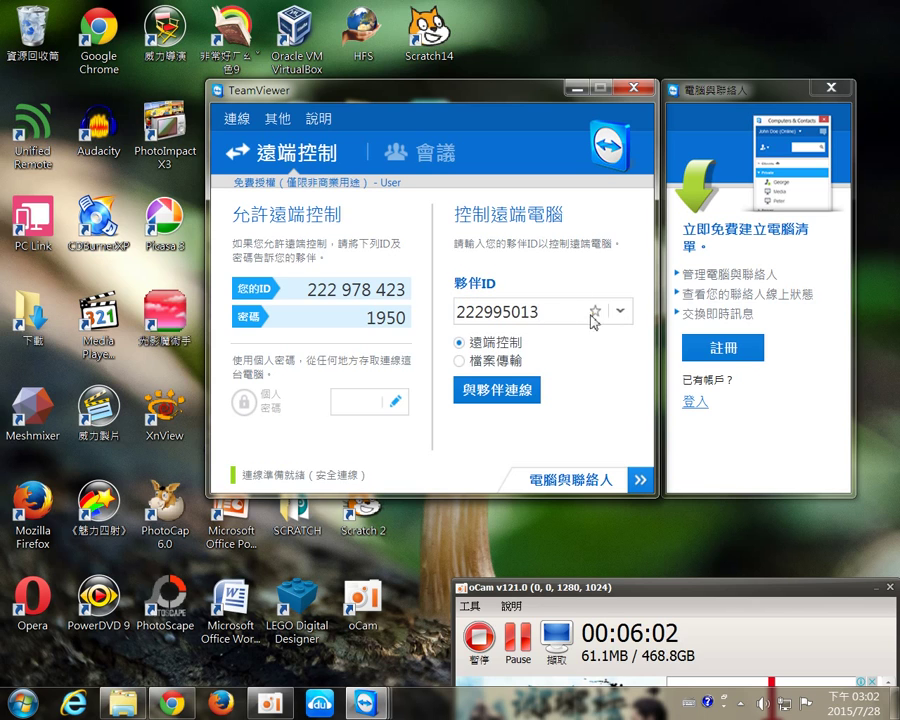
left_click(622, 313)
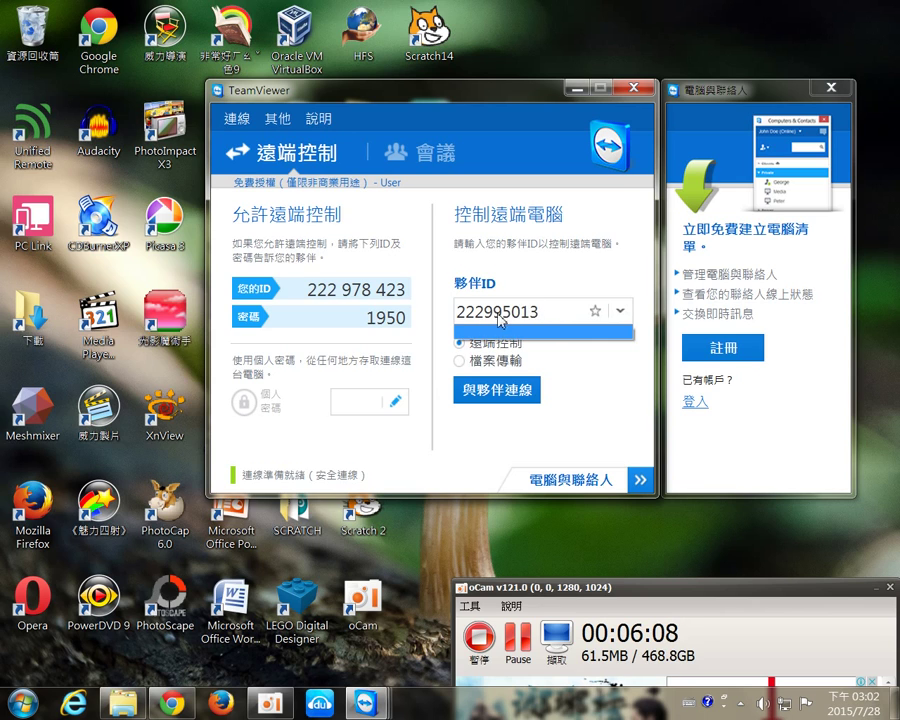
left_click(568, 266)
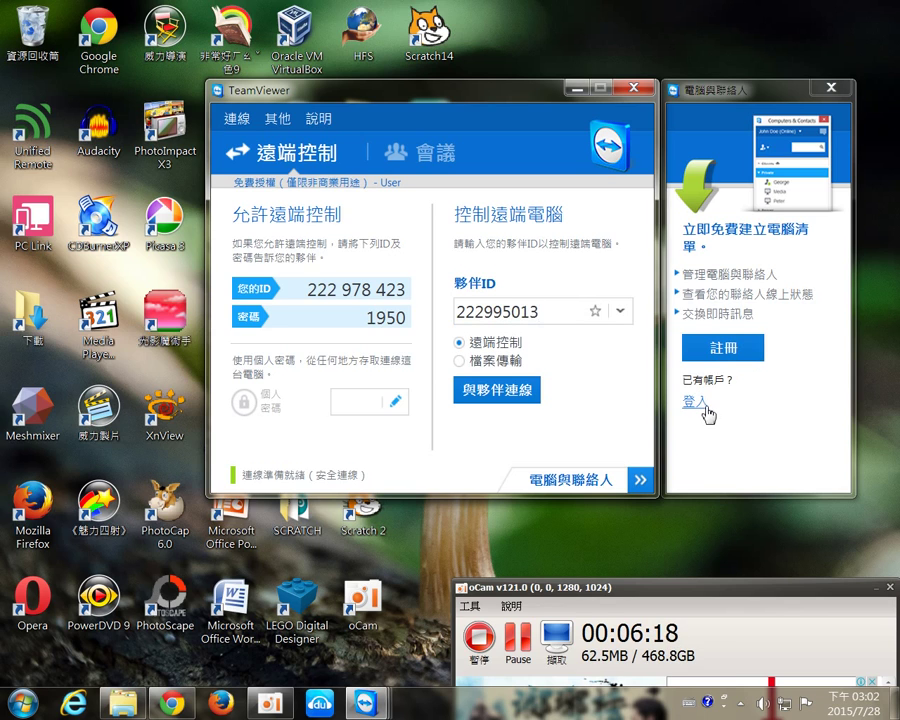
- Select the partner ID and this computer's ID, then move the window to the screen top
left_click_drag(552, 313, 452, 311)
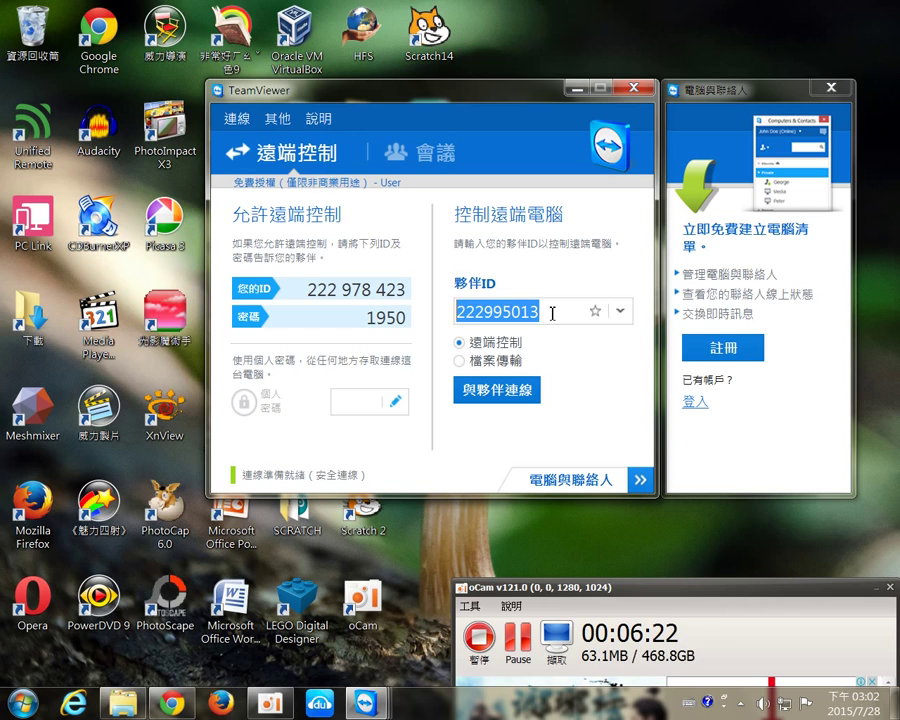
left_click_drag(552, 313, 450, 311)
left_click_drag(556, 313, 435, 315)
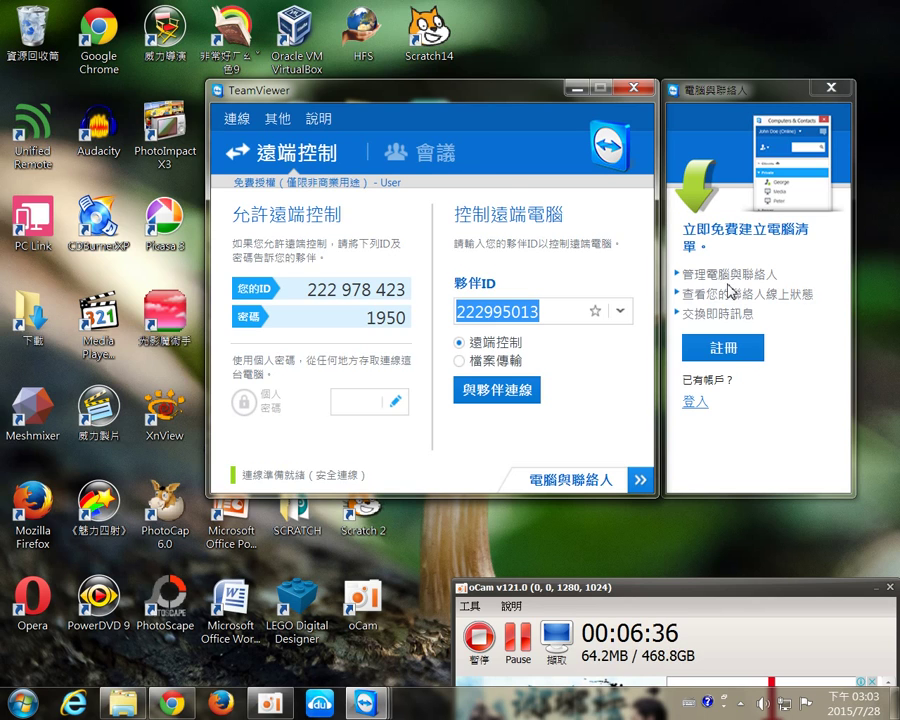
left_click_drag(444, 96, 408, 88)
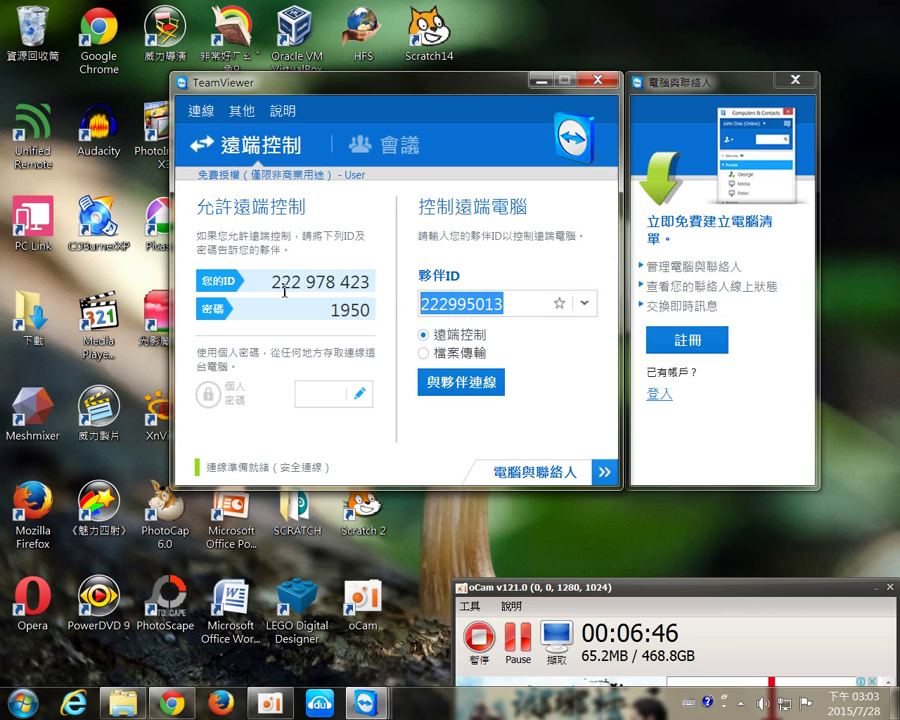
left_click_drag(273, 281, 376, 281)
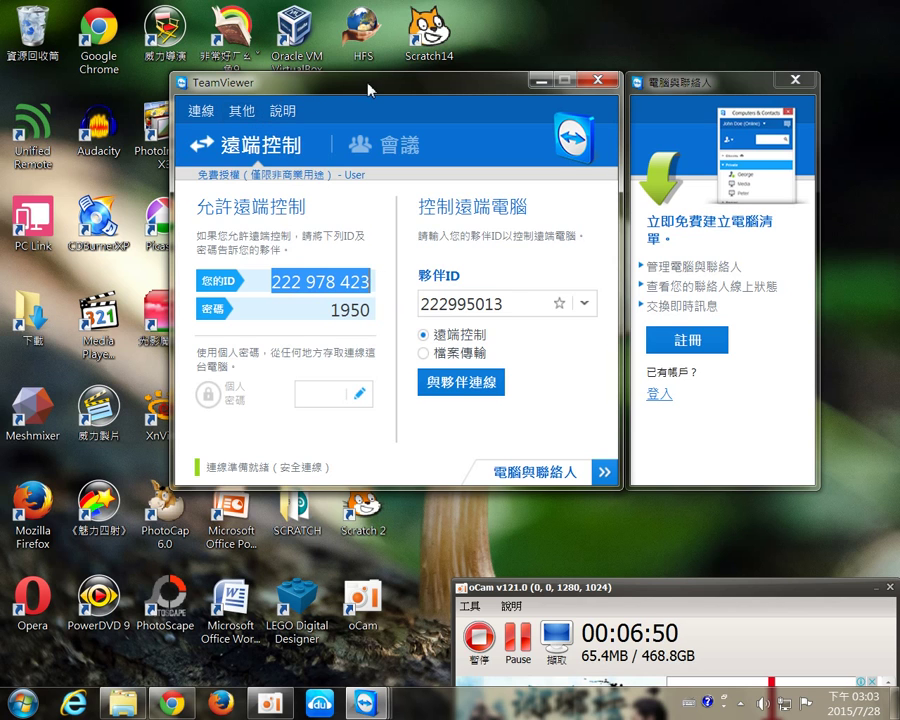
left_click_drag(374, 84, 330, 59)
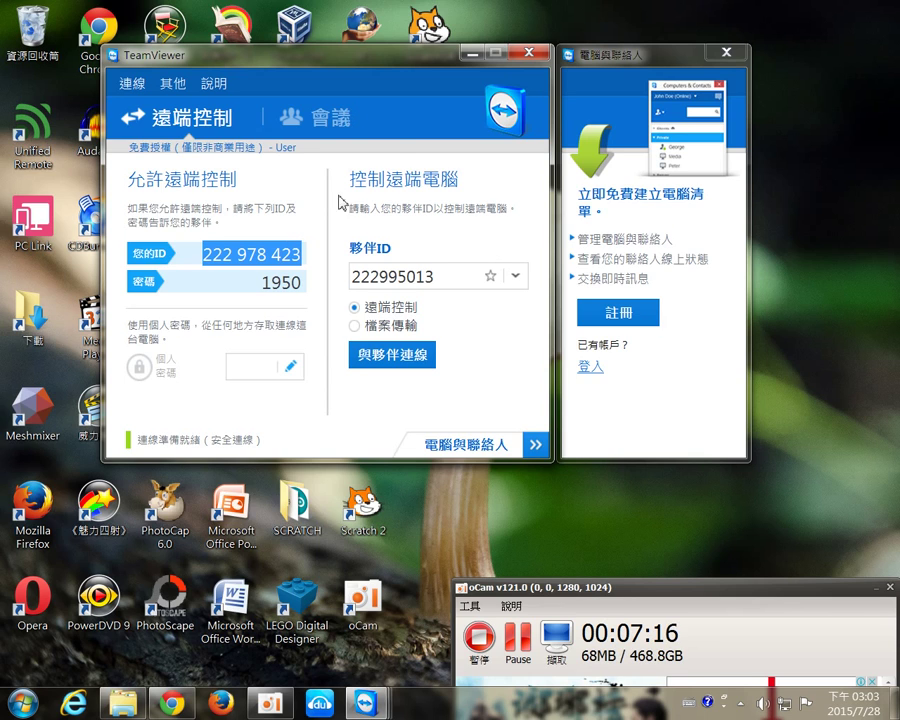
left_click_drag(407, 57, 523, 35)
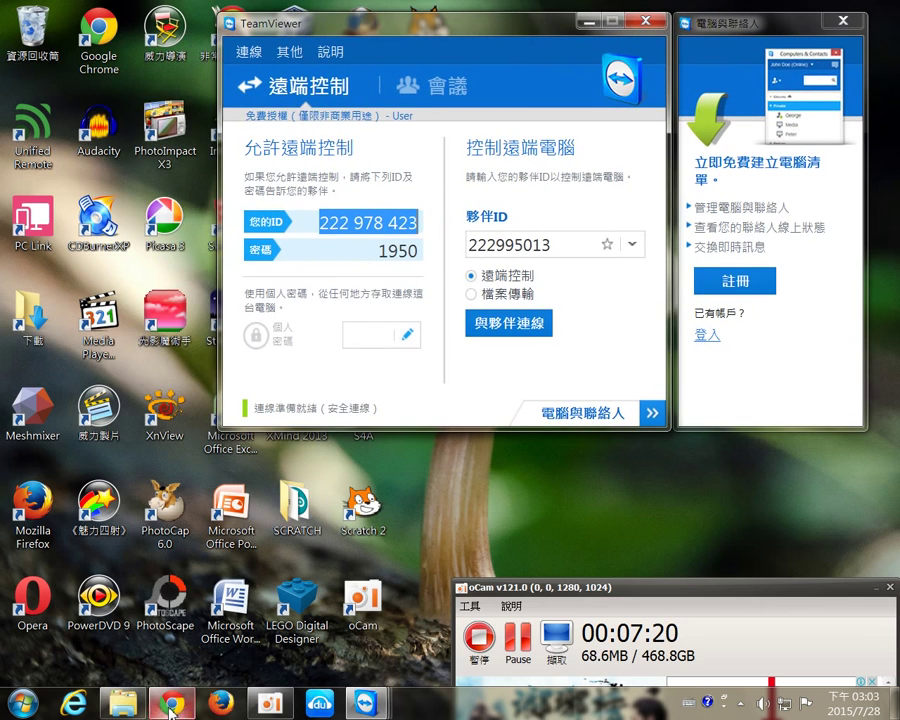
- Bring Chrome forward and highlight the Teamviewer line in the blog post tab
left_click(172, 703)
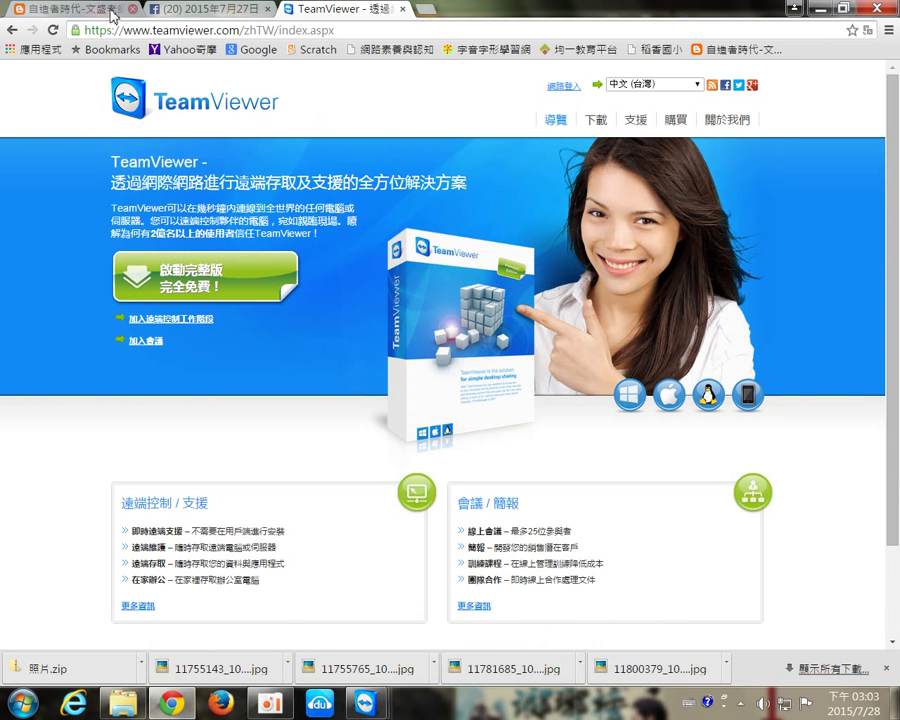
left_click(80, 12)
left_click_drag(239, 320, 43, 319)
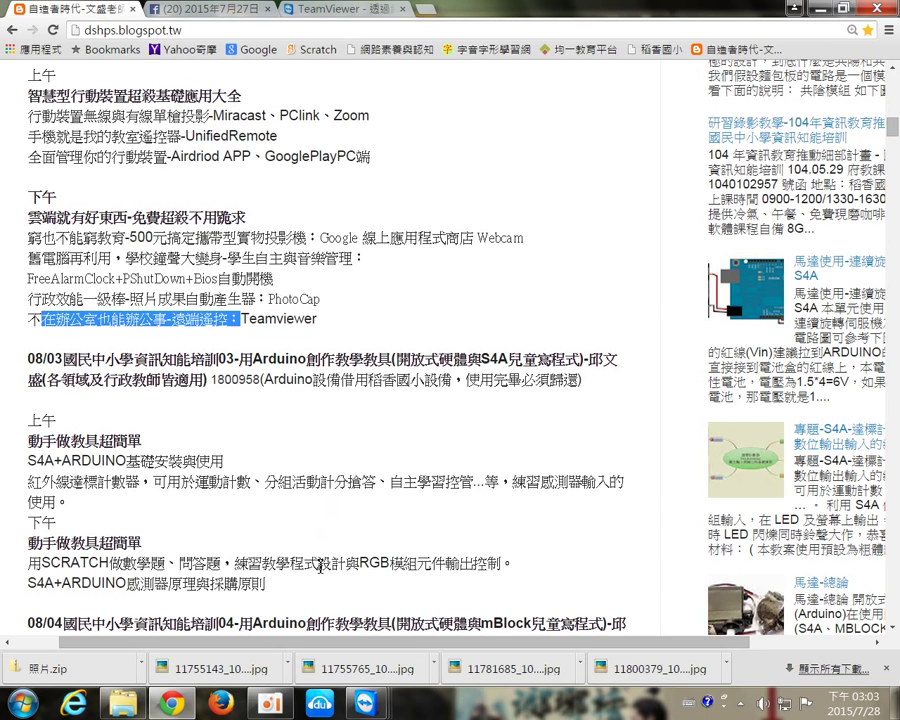
- Load the Google Taiwan home page in place of the TeamViewer site tab
left_click(358, 17)
left_click(341, 30)
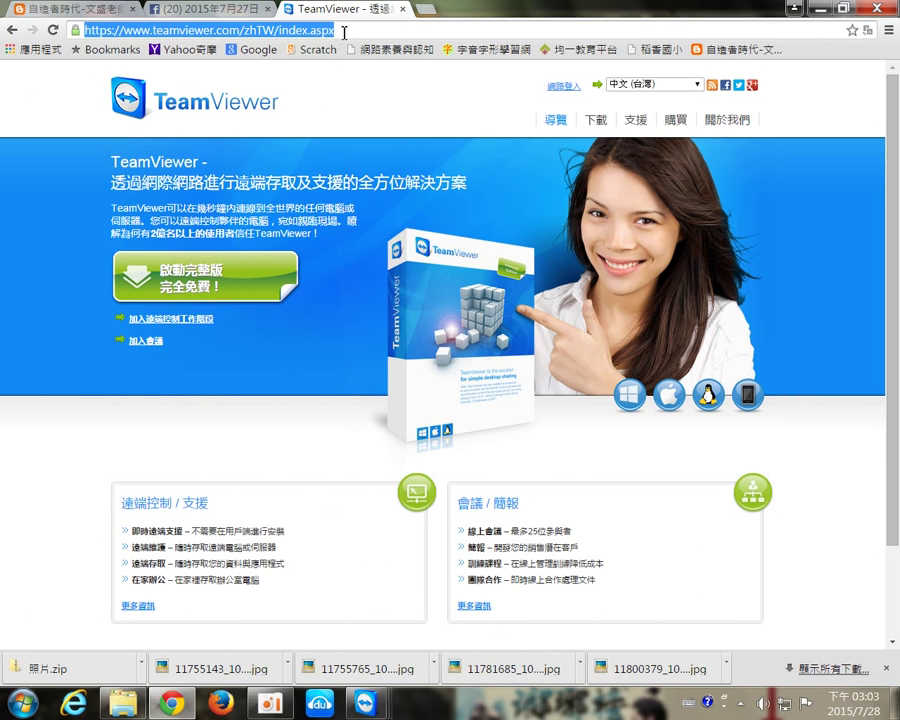
left_click(255, 49)
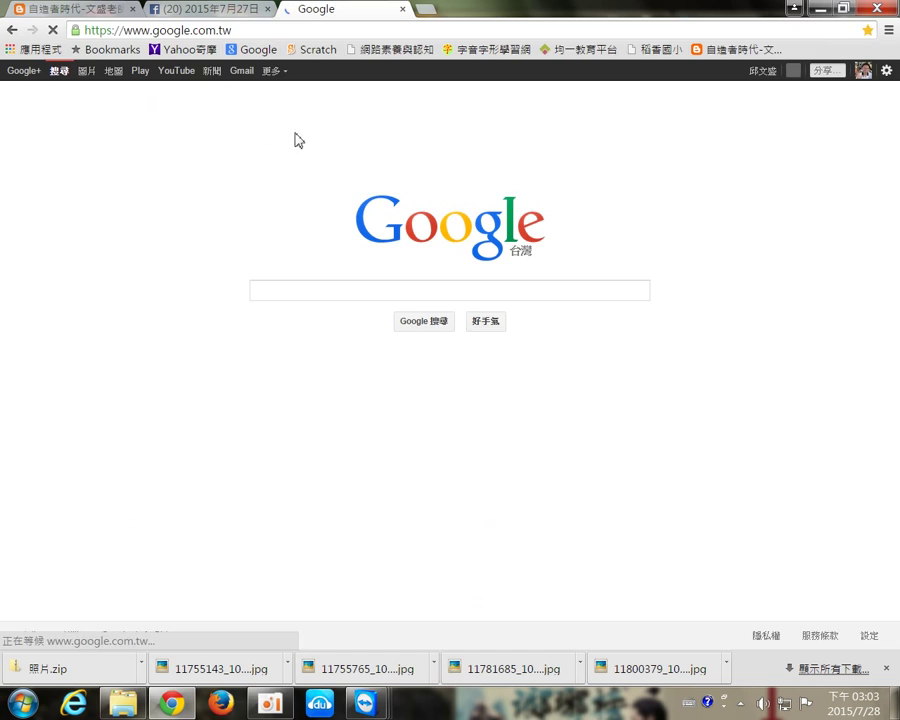
- Open Google Play from the Google bar and search it for 'teamviewer'
left_click(143, 72)
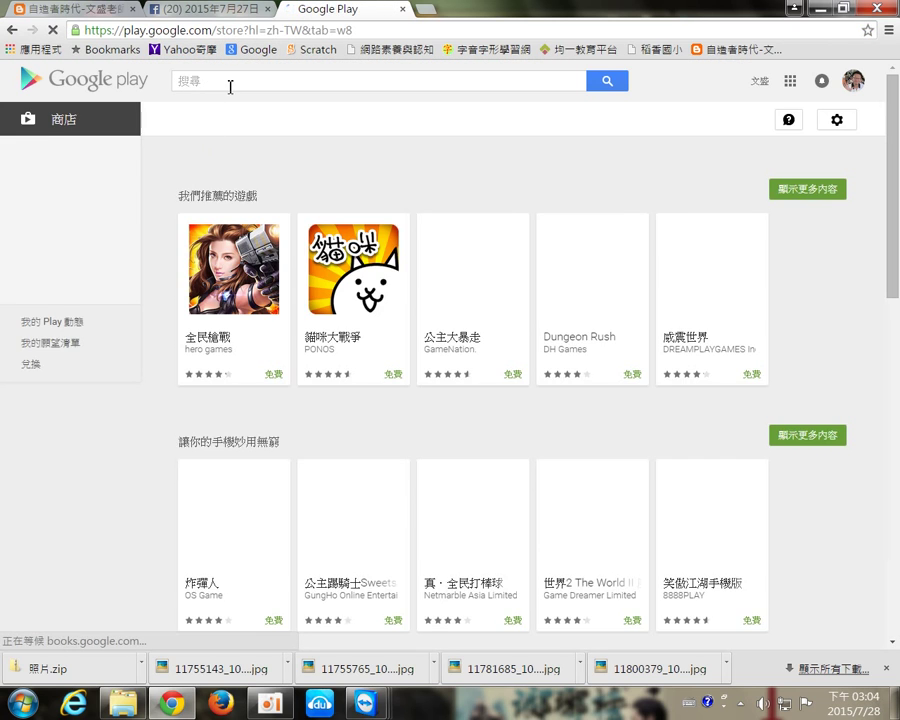
left_click(232, 84)
type("team")
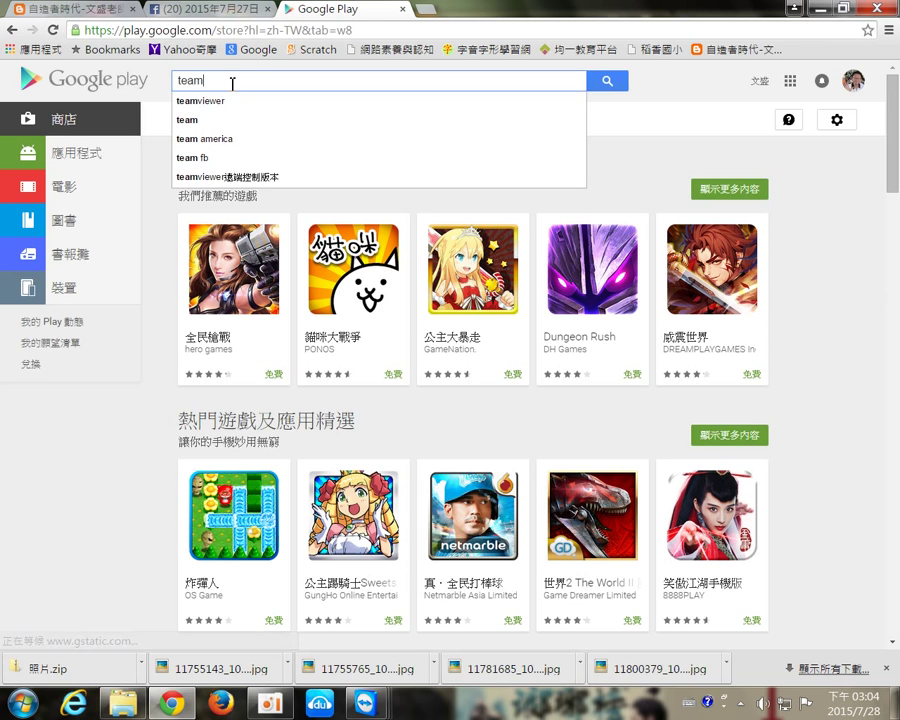
type("viewer")
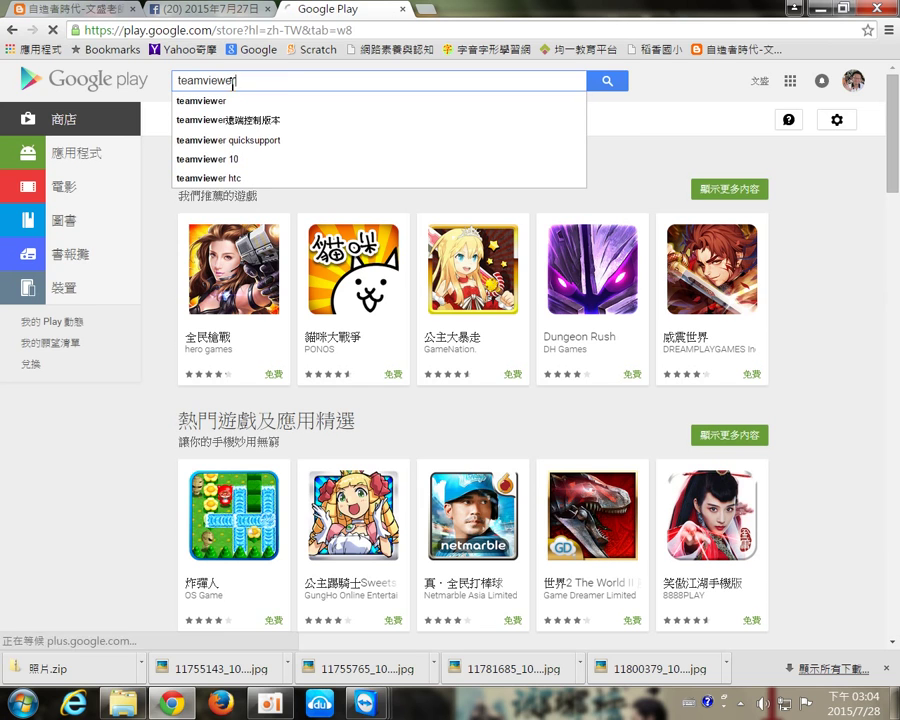
left_click(614, 86)
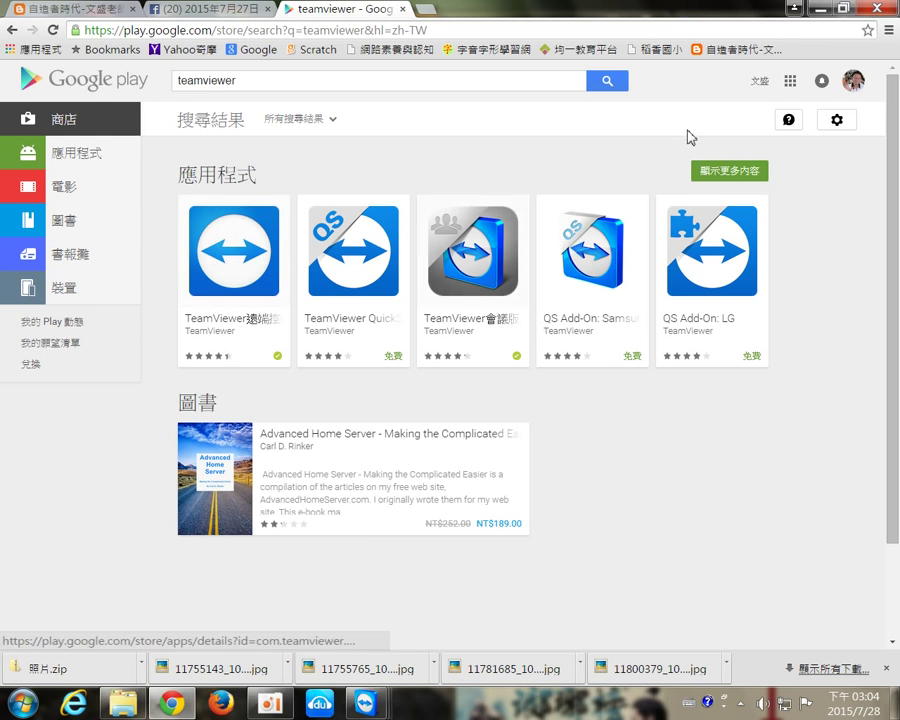
- Minimize Chrome and end the remote session with the partner PC from the taskbar preview
left_click(826, 16)
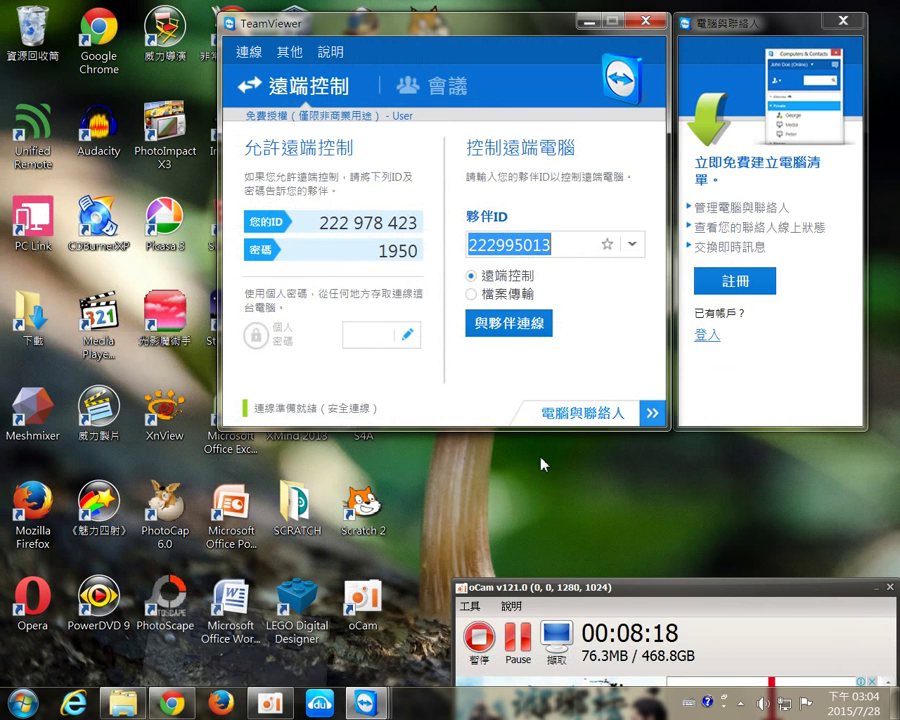
mouse_move(370, 708)
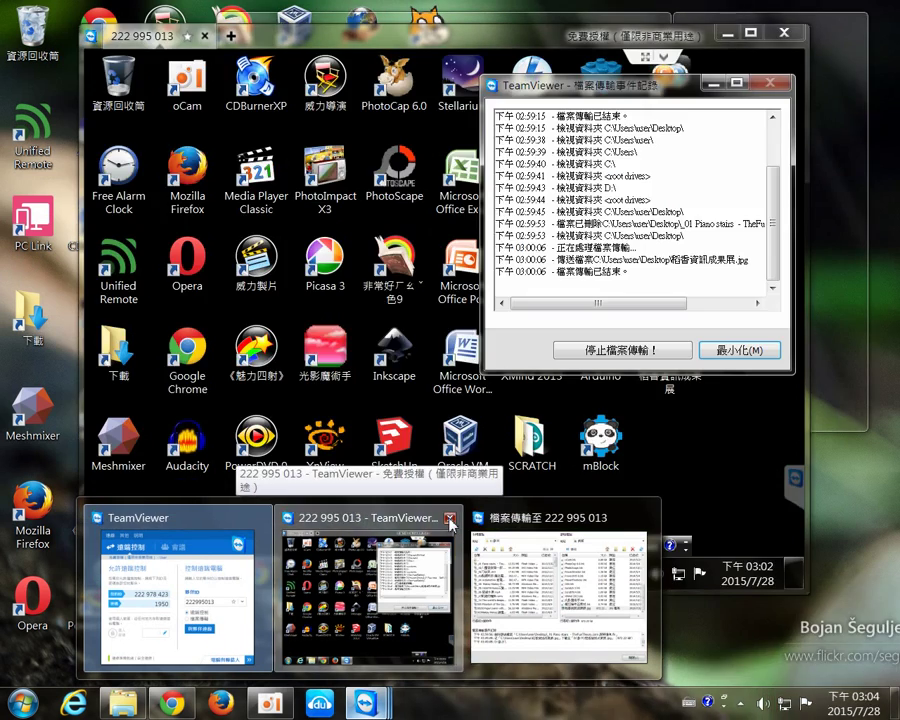
left_click(455, 513)
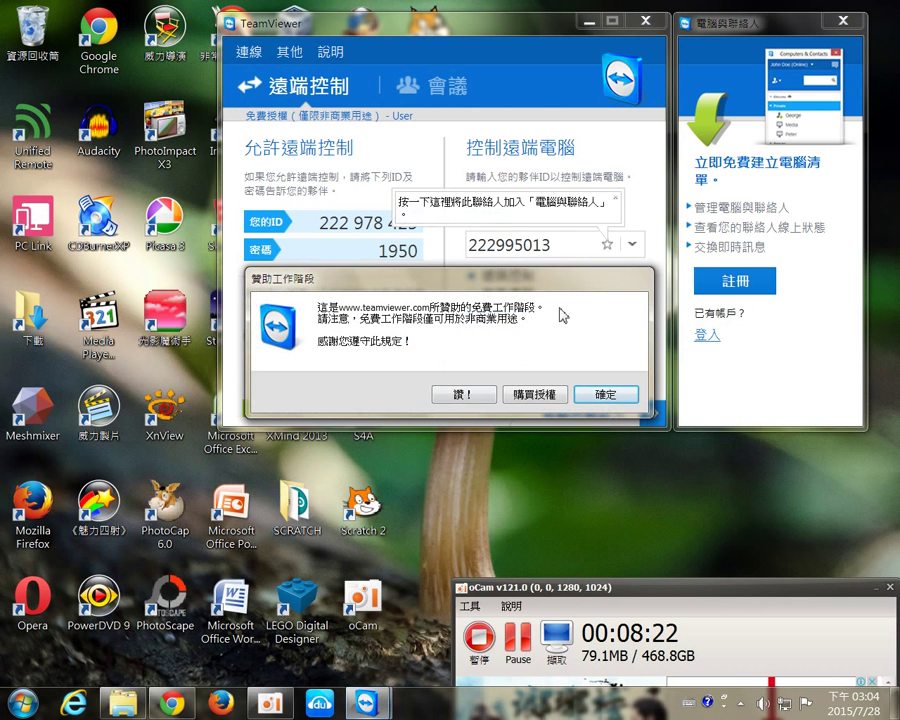
- Dismiss and disable the sponsored-session notice, then select this computer's ID for the phone
left_click(600, 390)
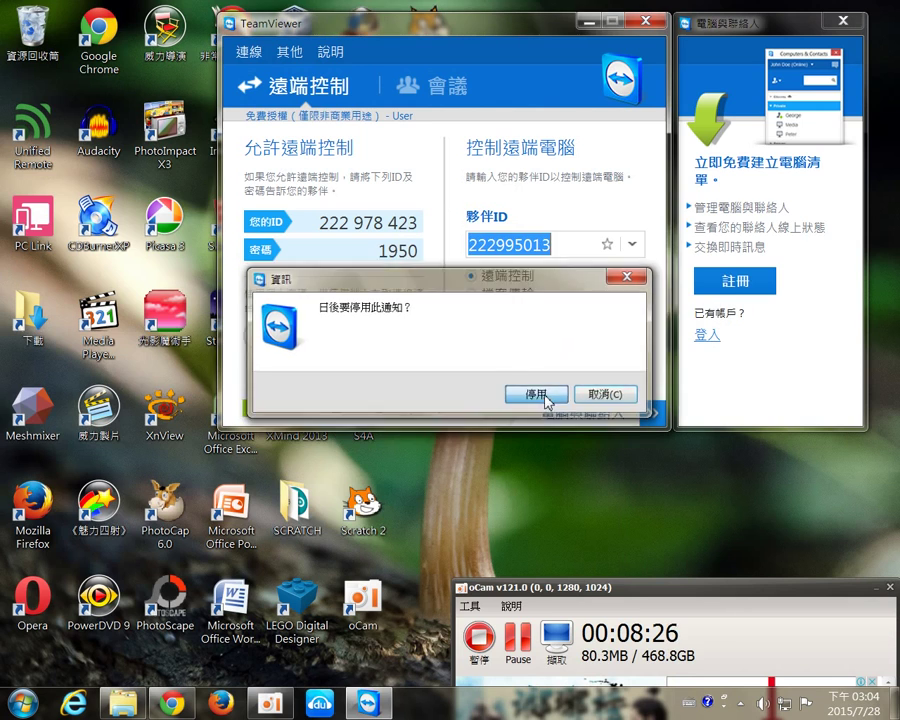
left_click(540, 394)
left_click_drag(320, 222, 447, 223)
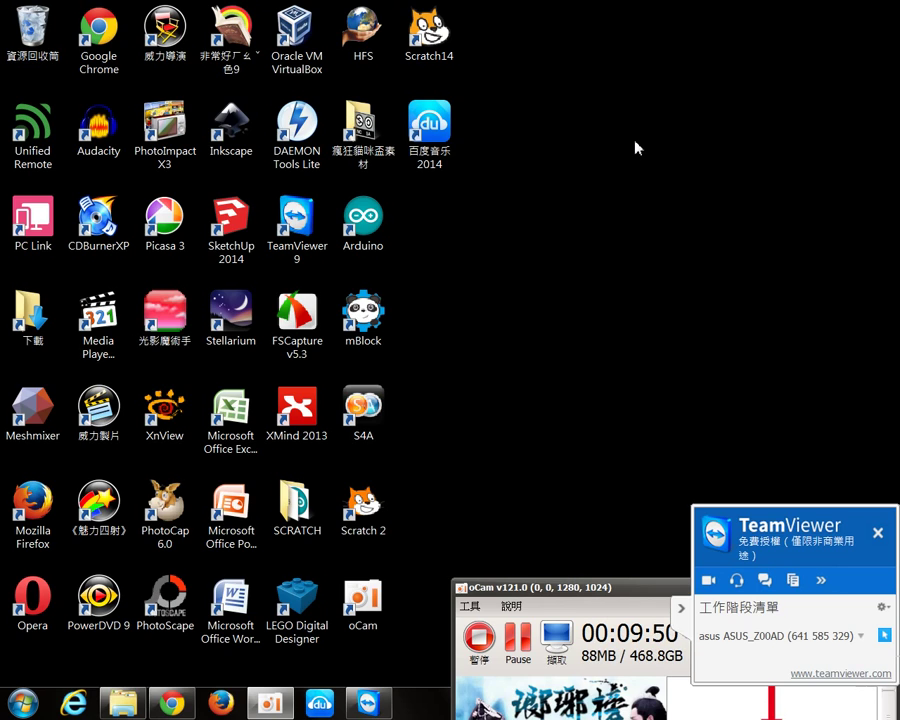
left_click(363, 126)
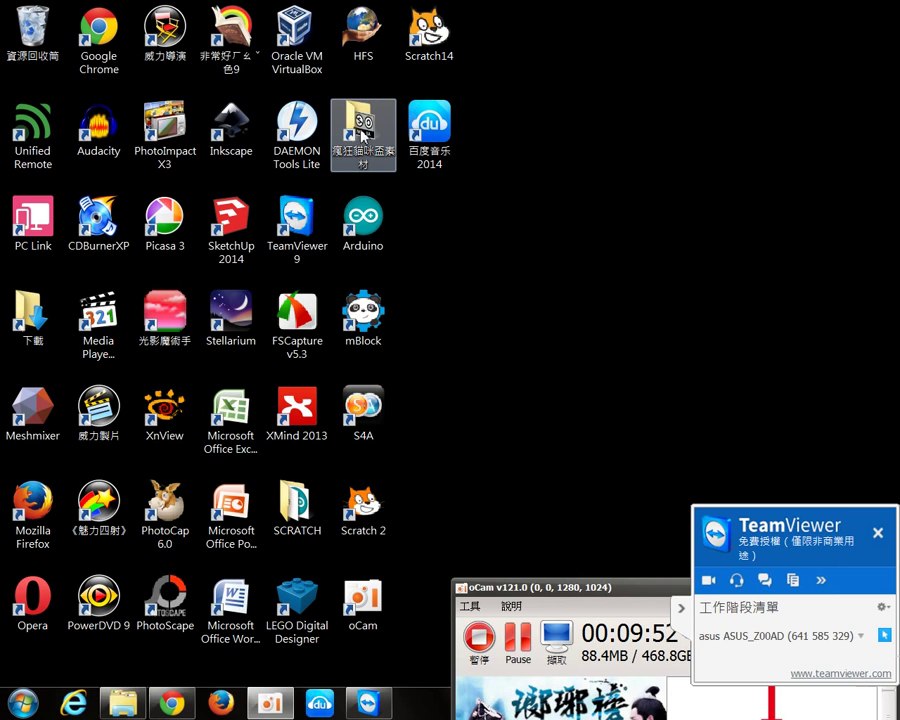
left_click(239, 117)
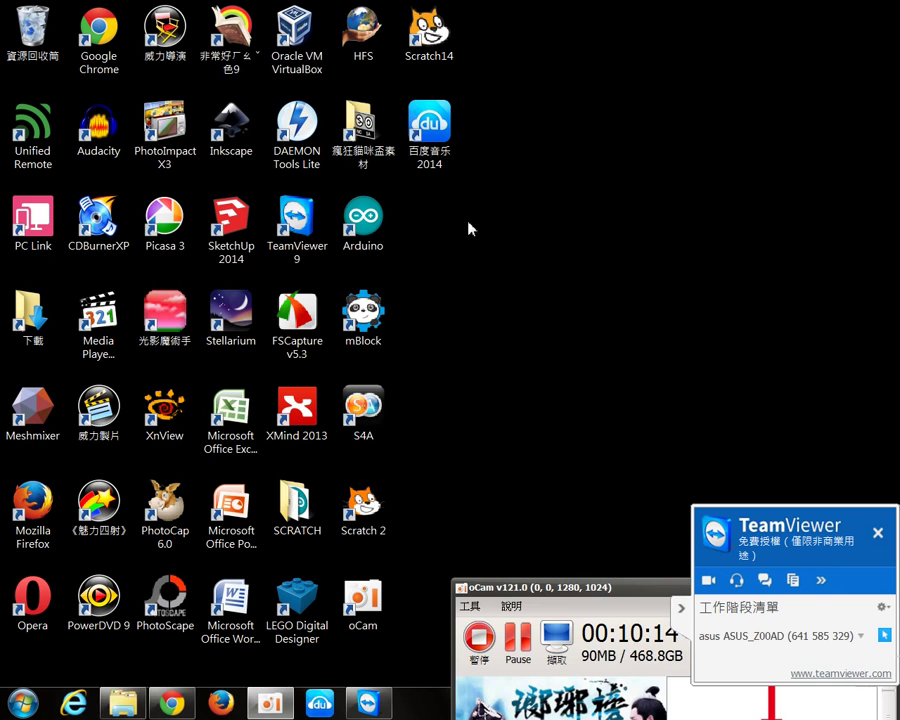
left_click(432, 137)
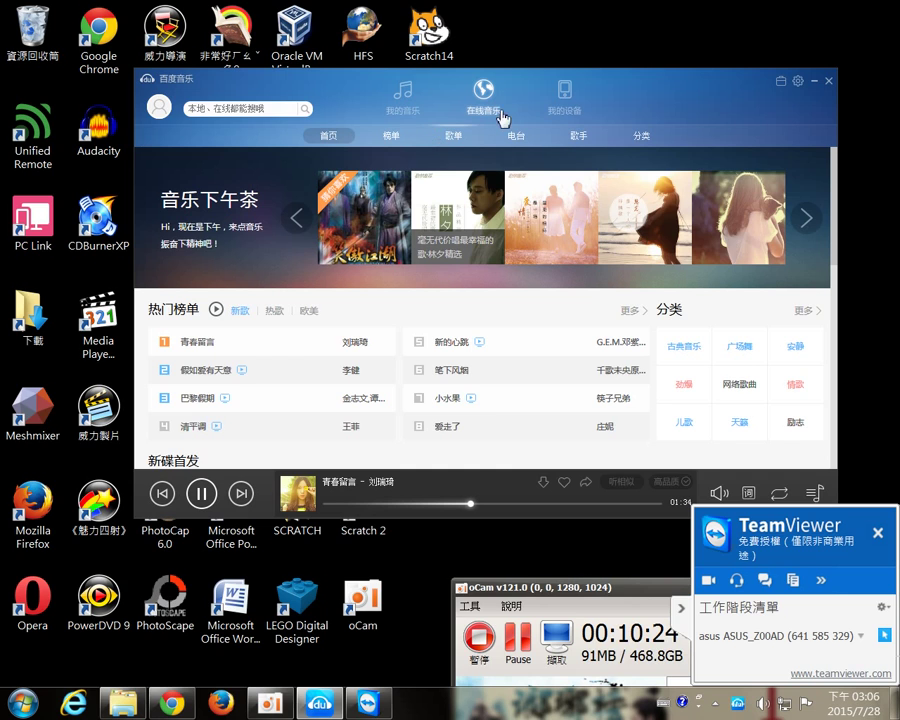
left_click(830, 86)
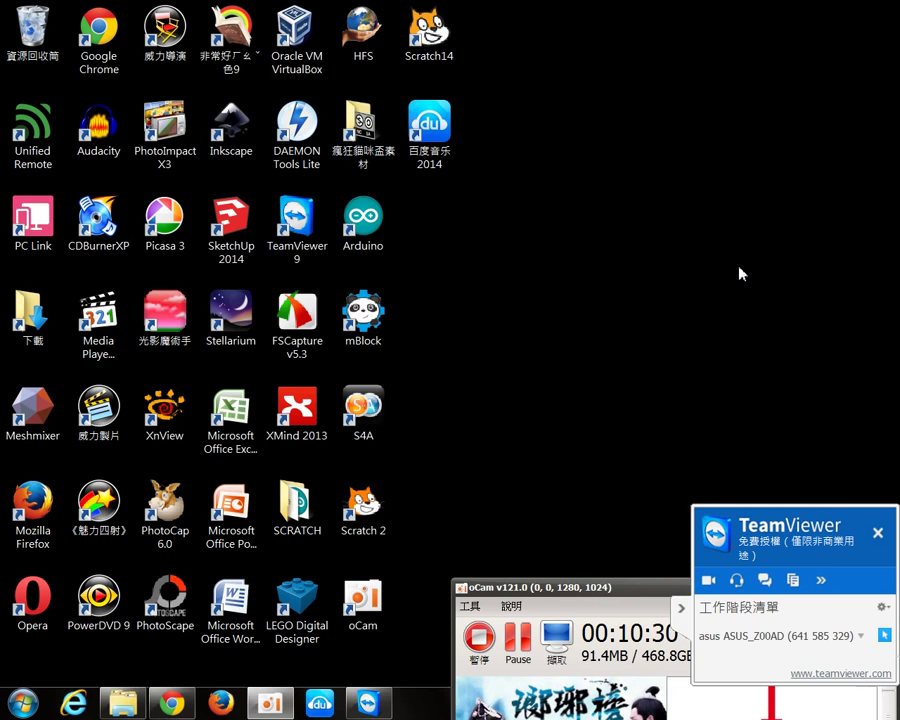